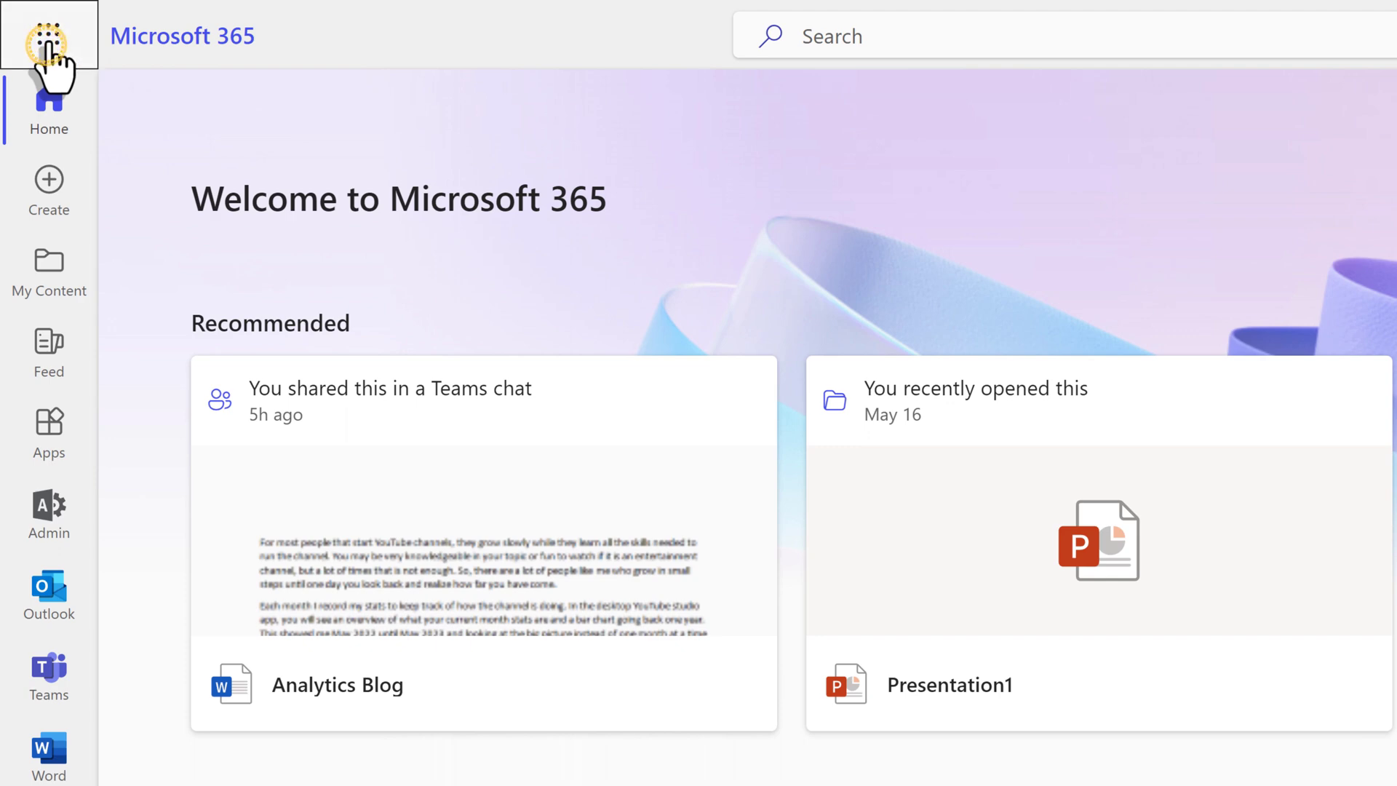
Step: Open Stream from the Microsoft 365 app launcher
left_click(48, 44)
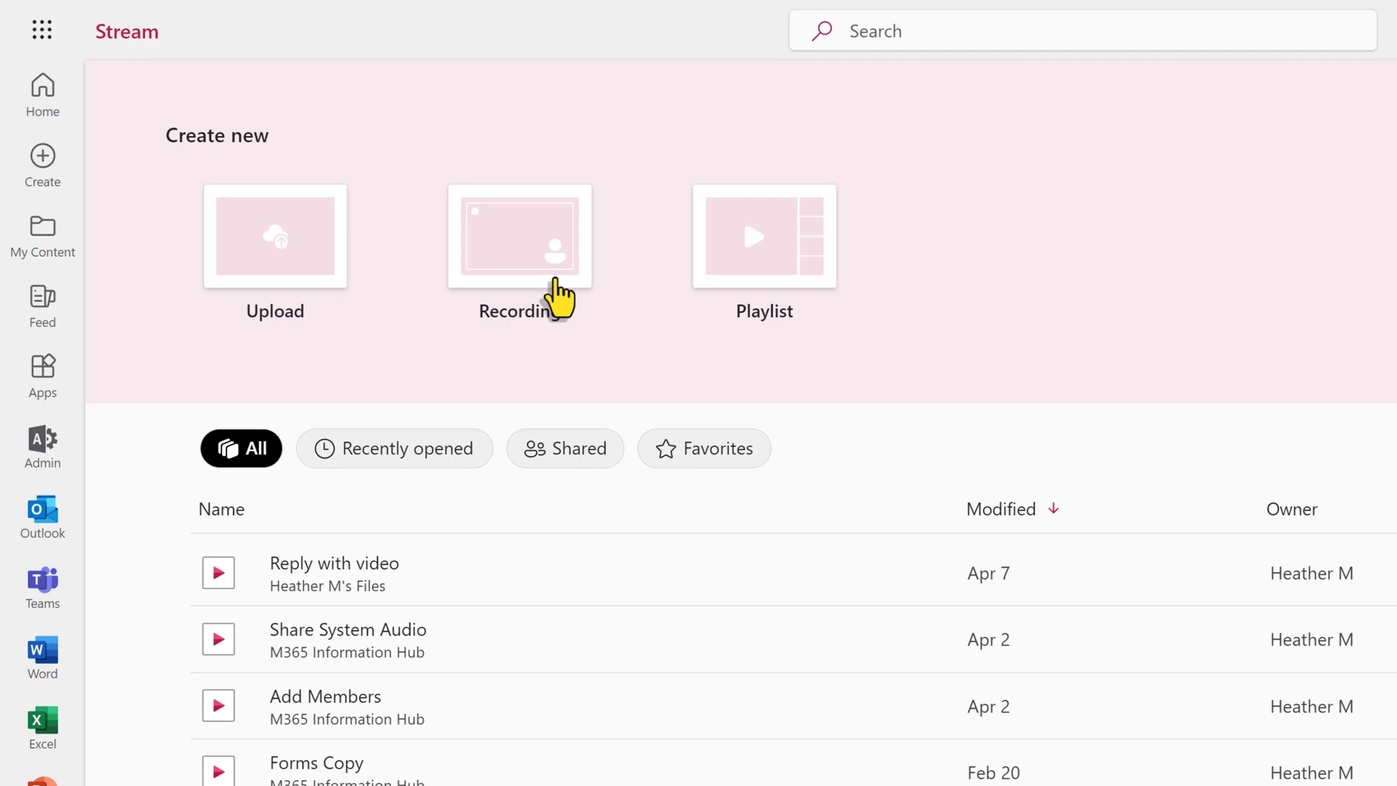
Step: Start a new recording from the Recording tile under Create new
left_click(539, 246)
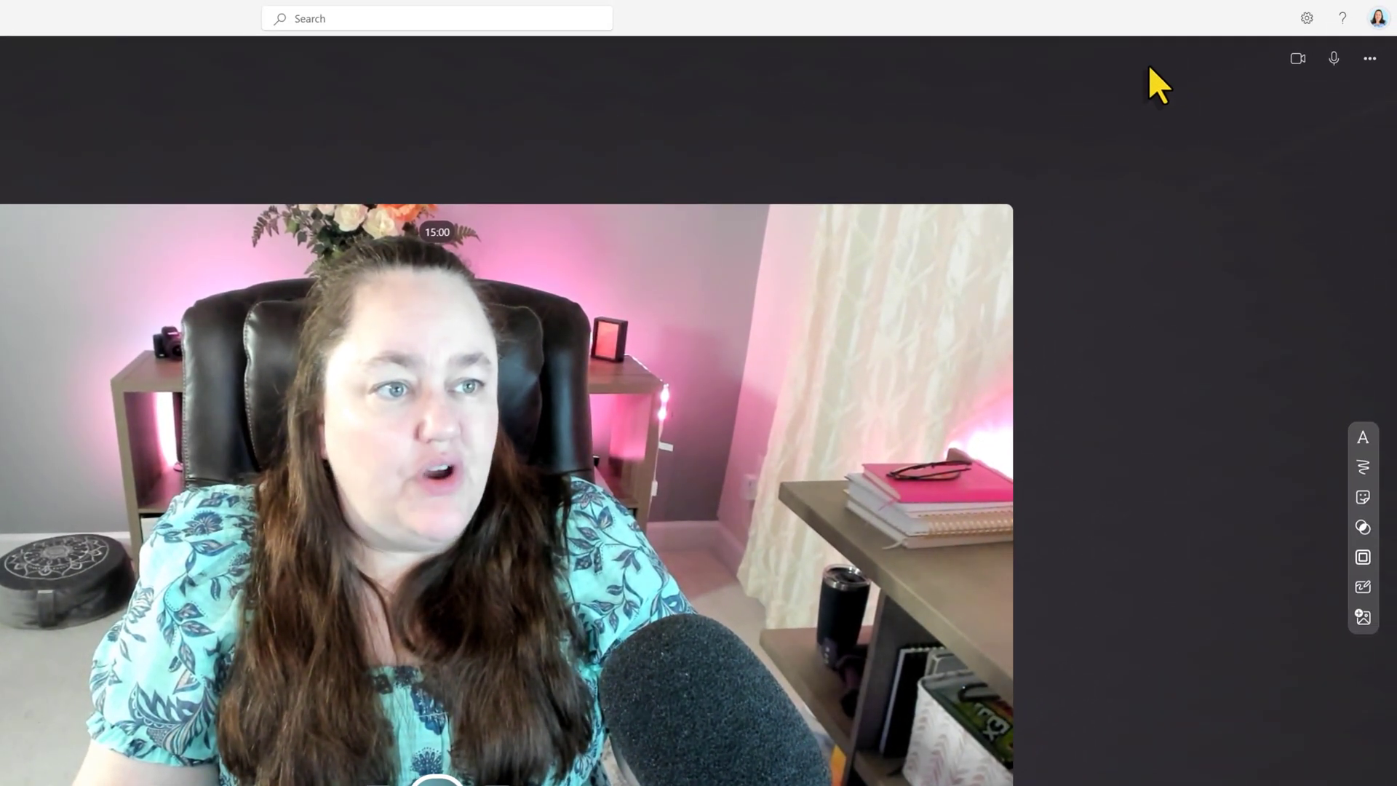
Step: Switch the camera off and back on, then bring up the recorder's More options
left_click(1298, 60)
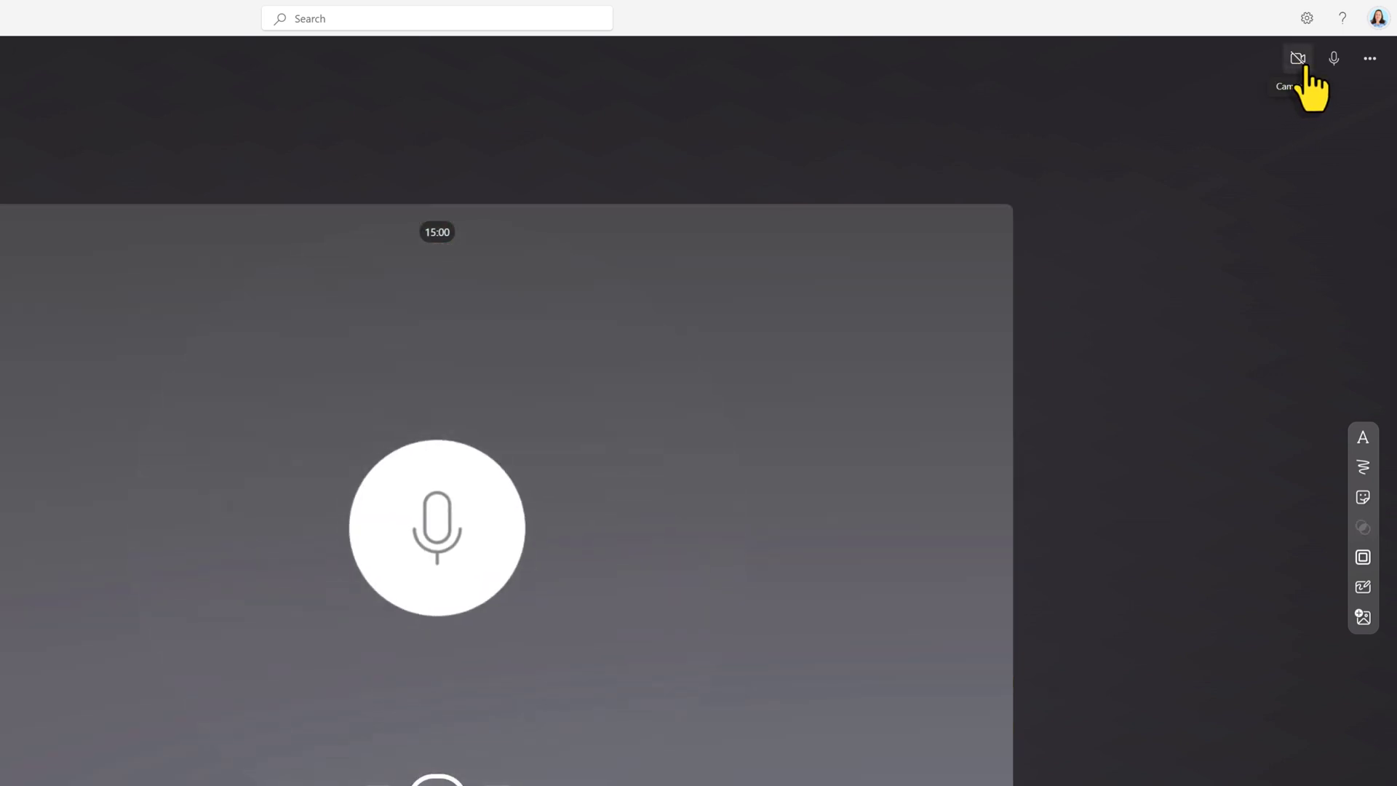
left_click(1298, 59)
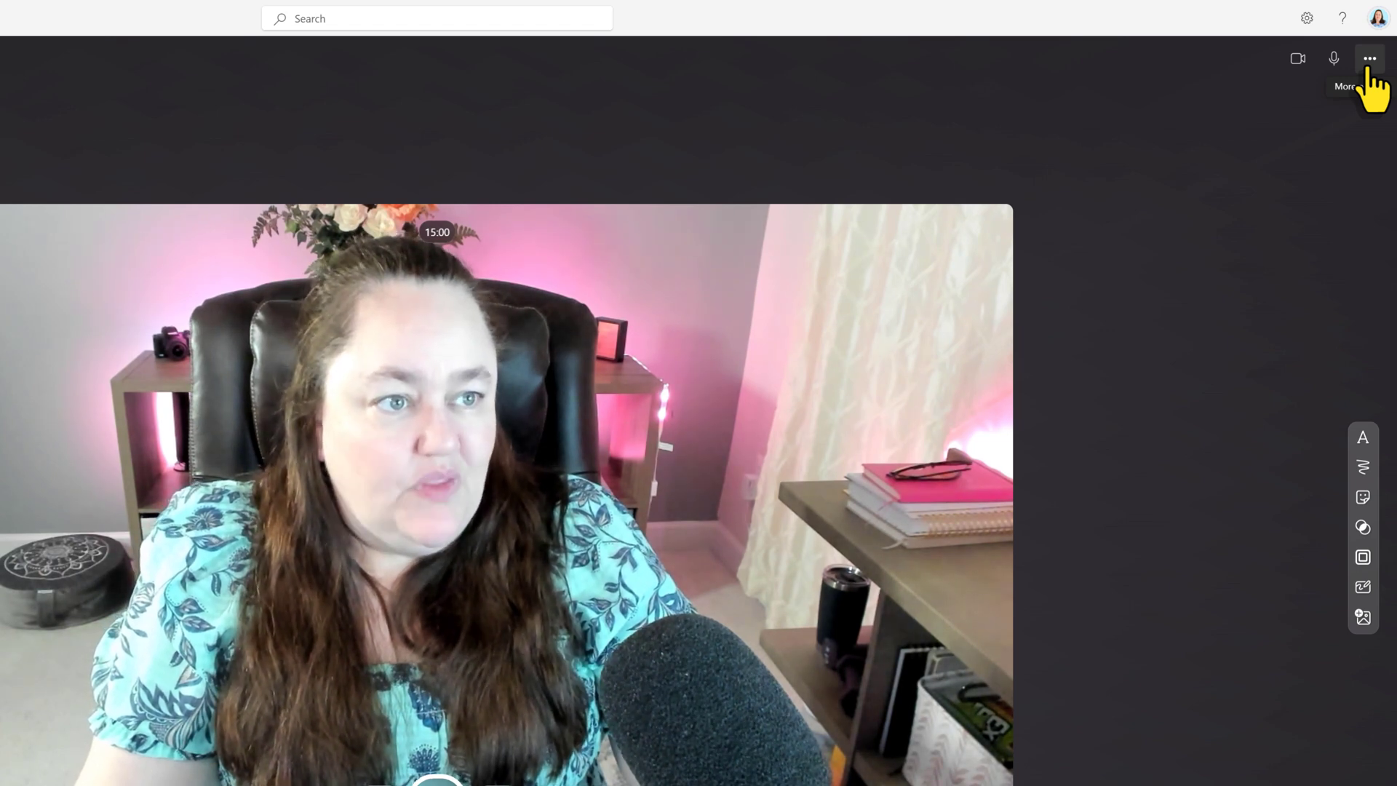
left_click(1369, 70)
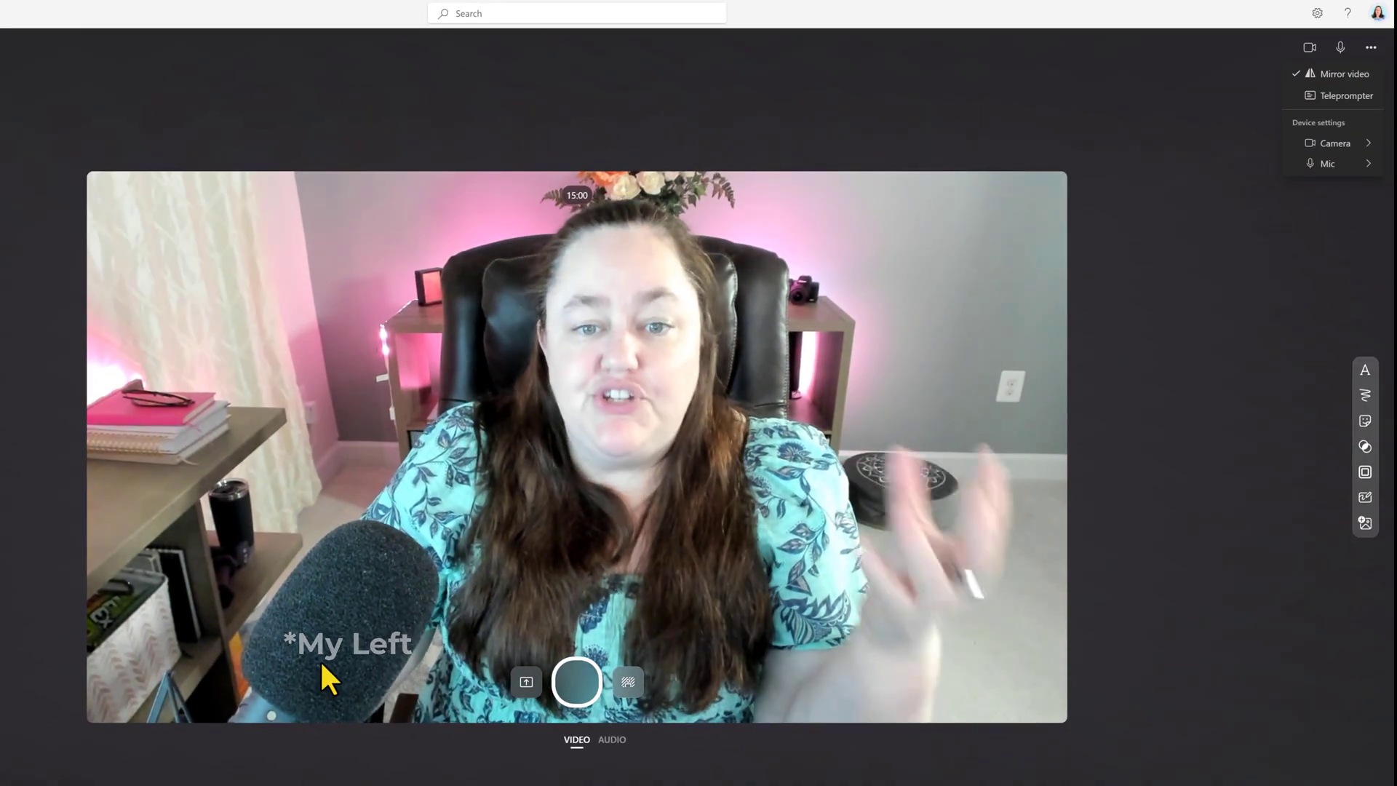
Step: Turn off Mirror video and paste the script into the teleprompter, scrolled to its start
left_click(1330, 77)
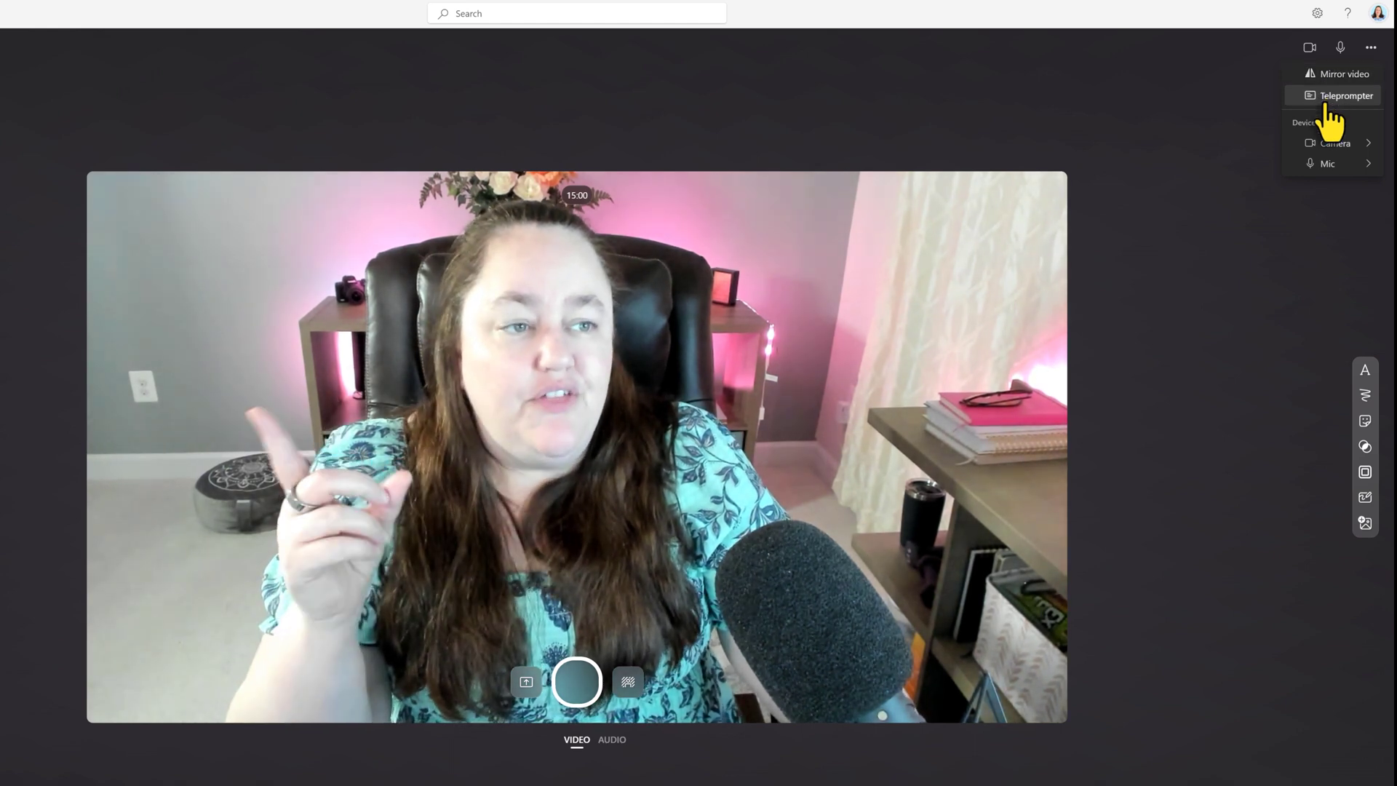
left_click(1325, 101)
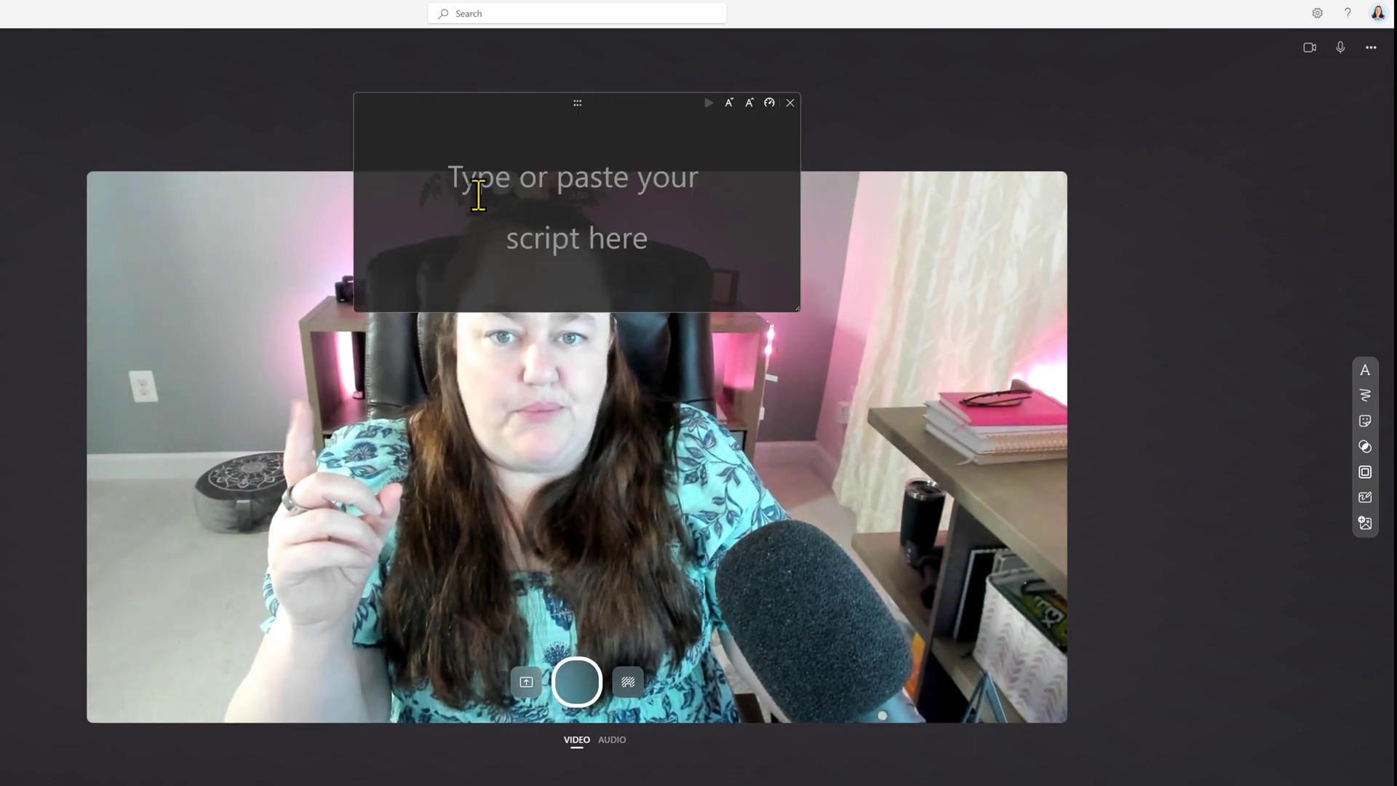
key("ctrl+v")
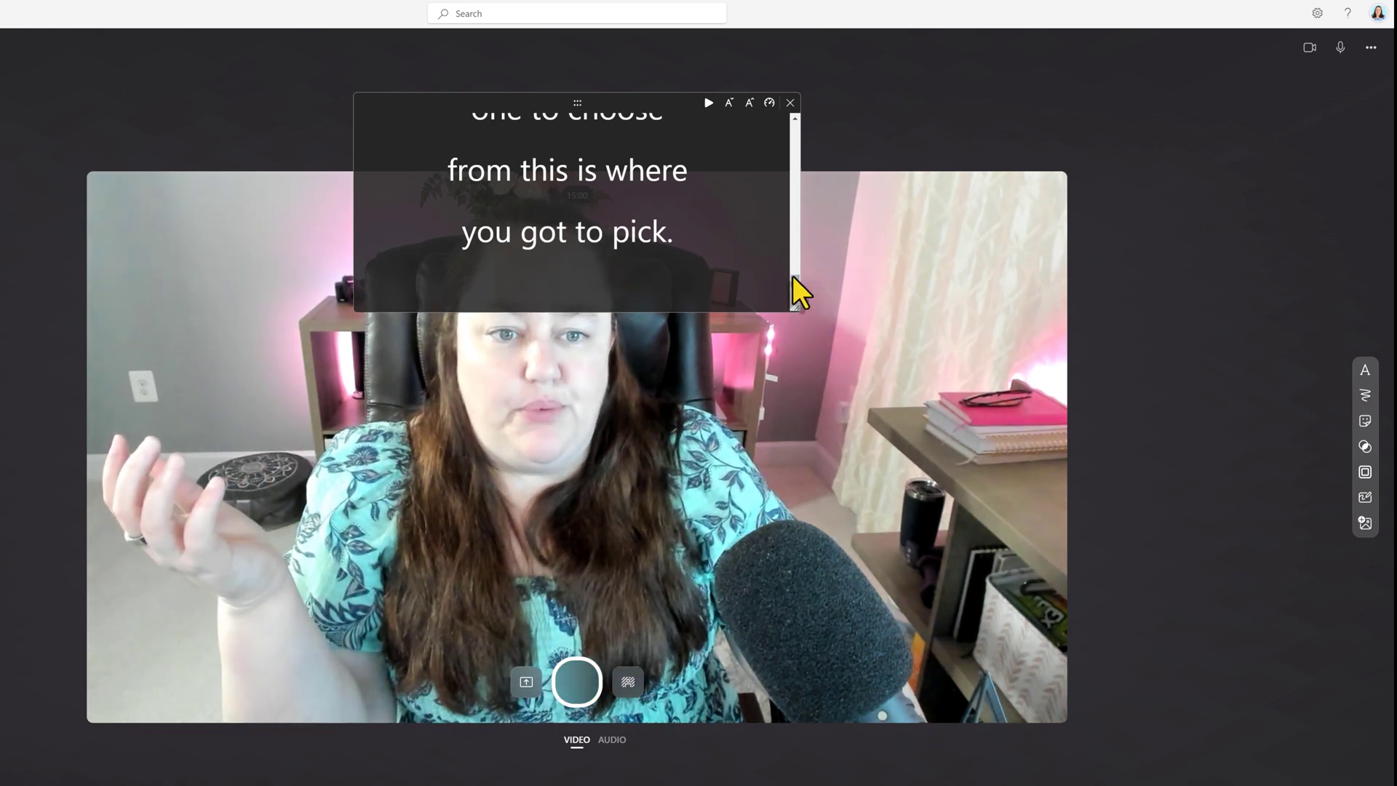
left_click_drag(792, 277, 787, 115)
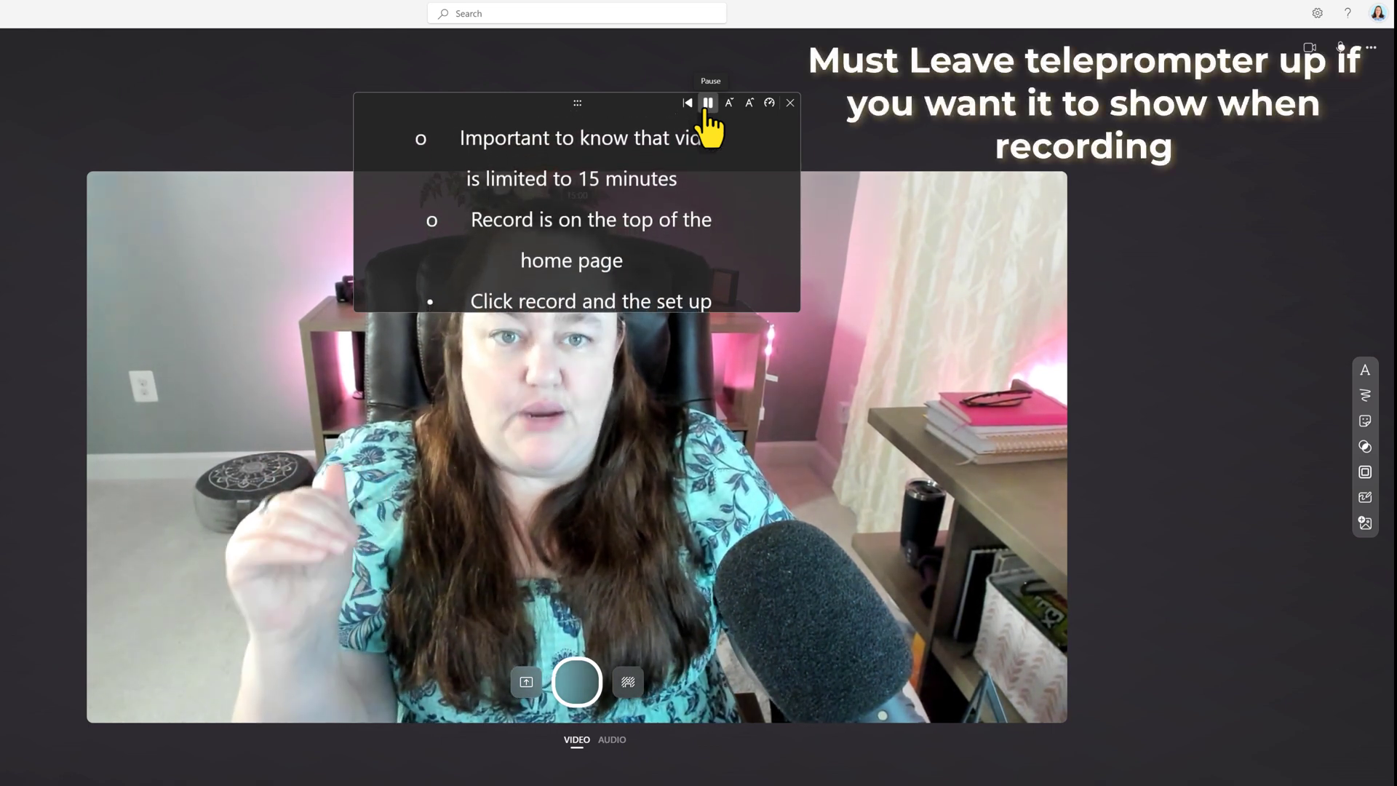
Step: Close the teleprompter and check the available microphones under More > Mic
left_click(791, 103)
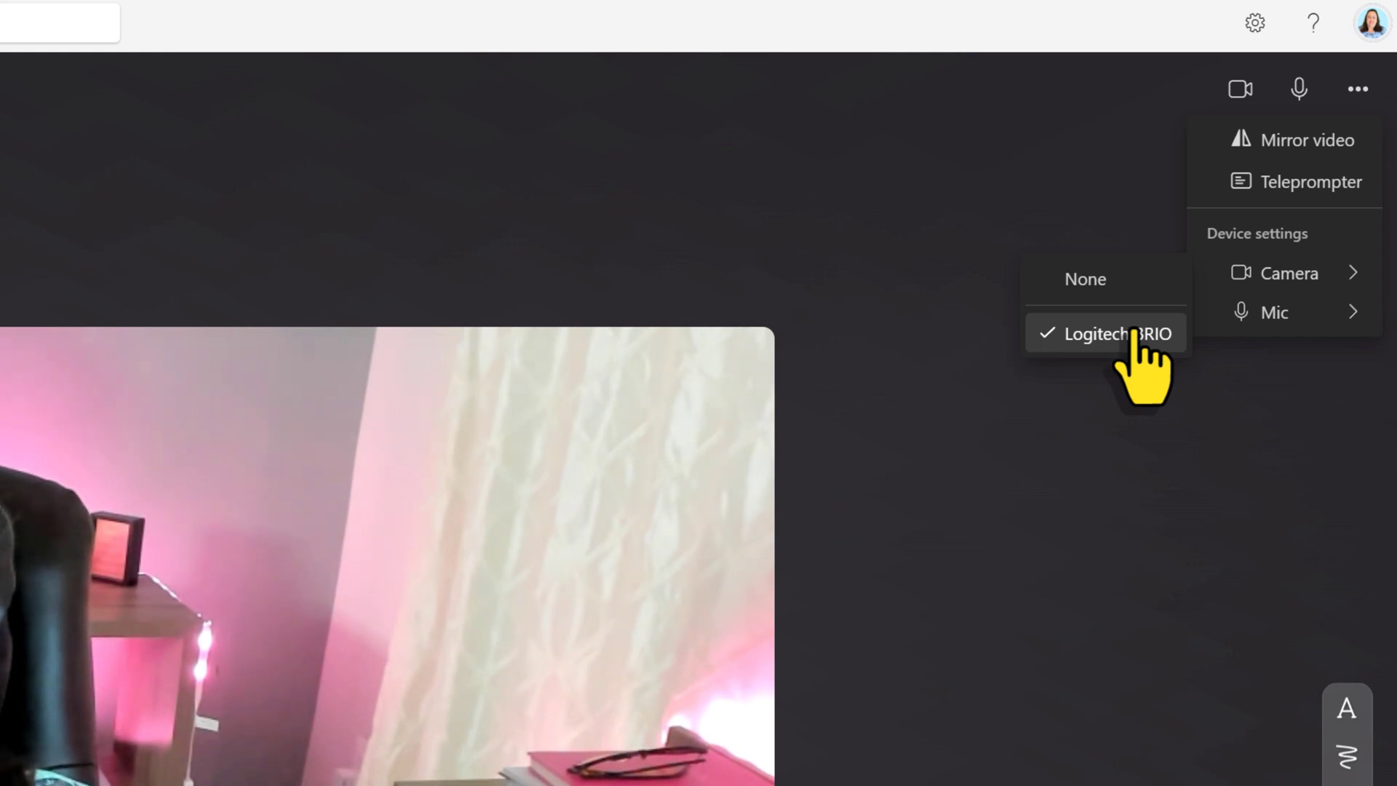
left_click(1308, 319)
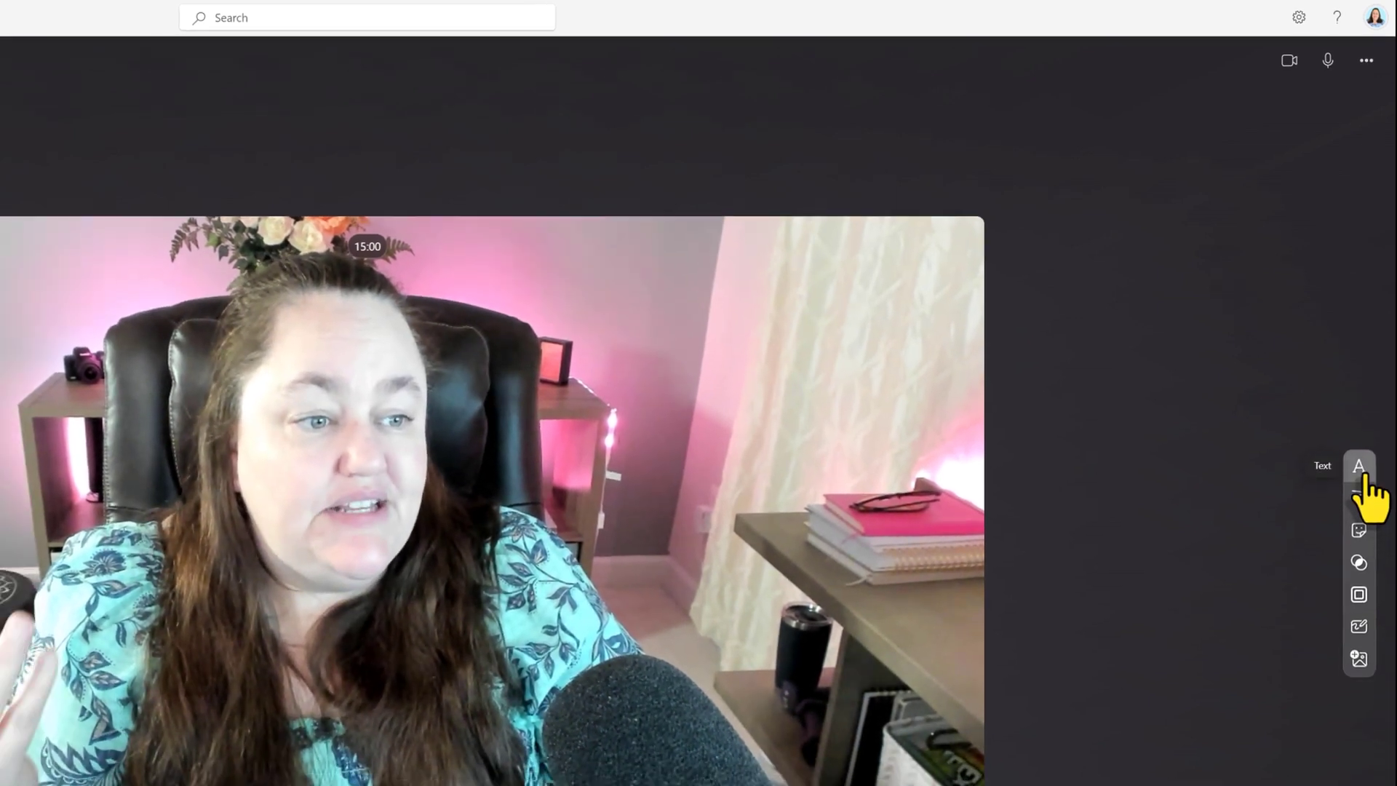
Step: Add a Personal-style 'News of the day!' caption, moved to the upper right and shrunk
left_click(1361, 487)
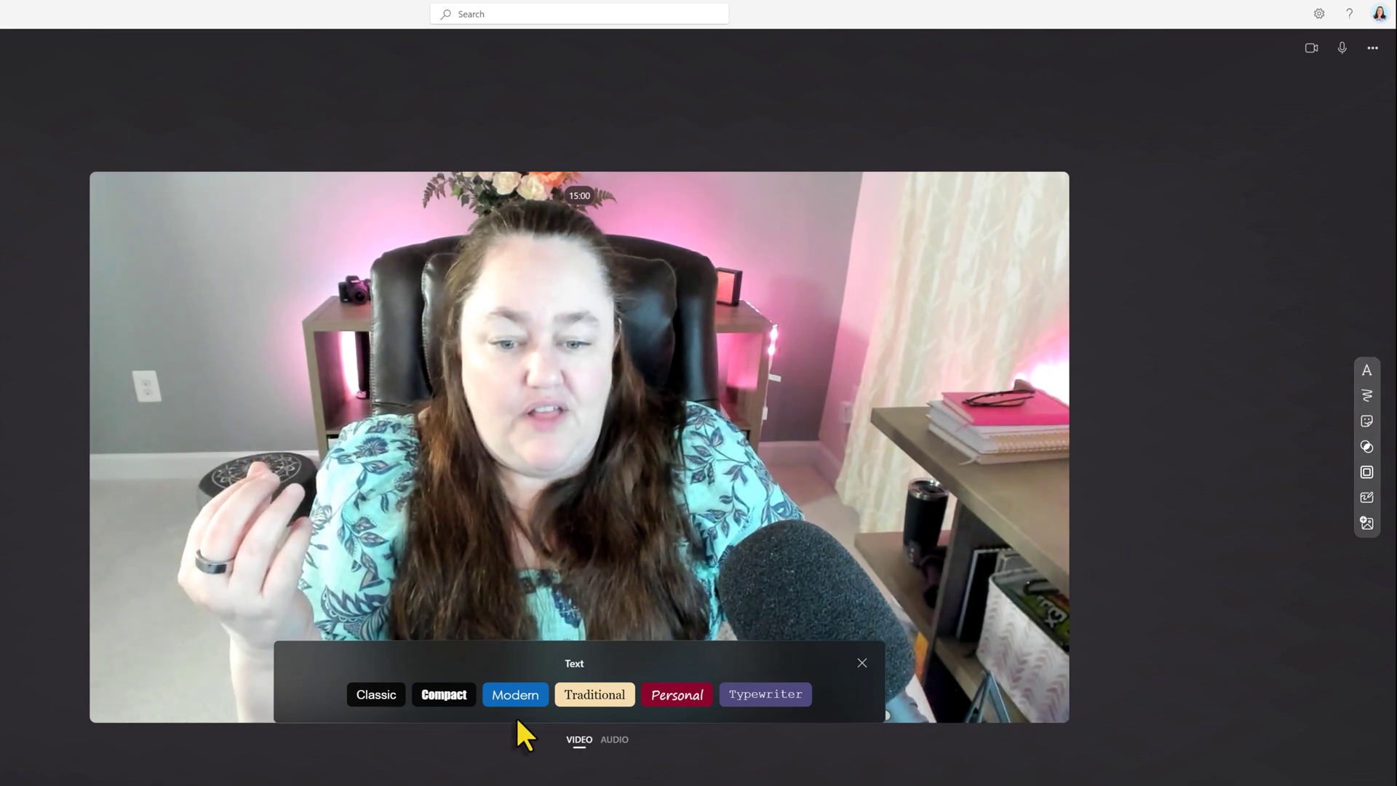
left_click(690, 699)
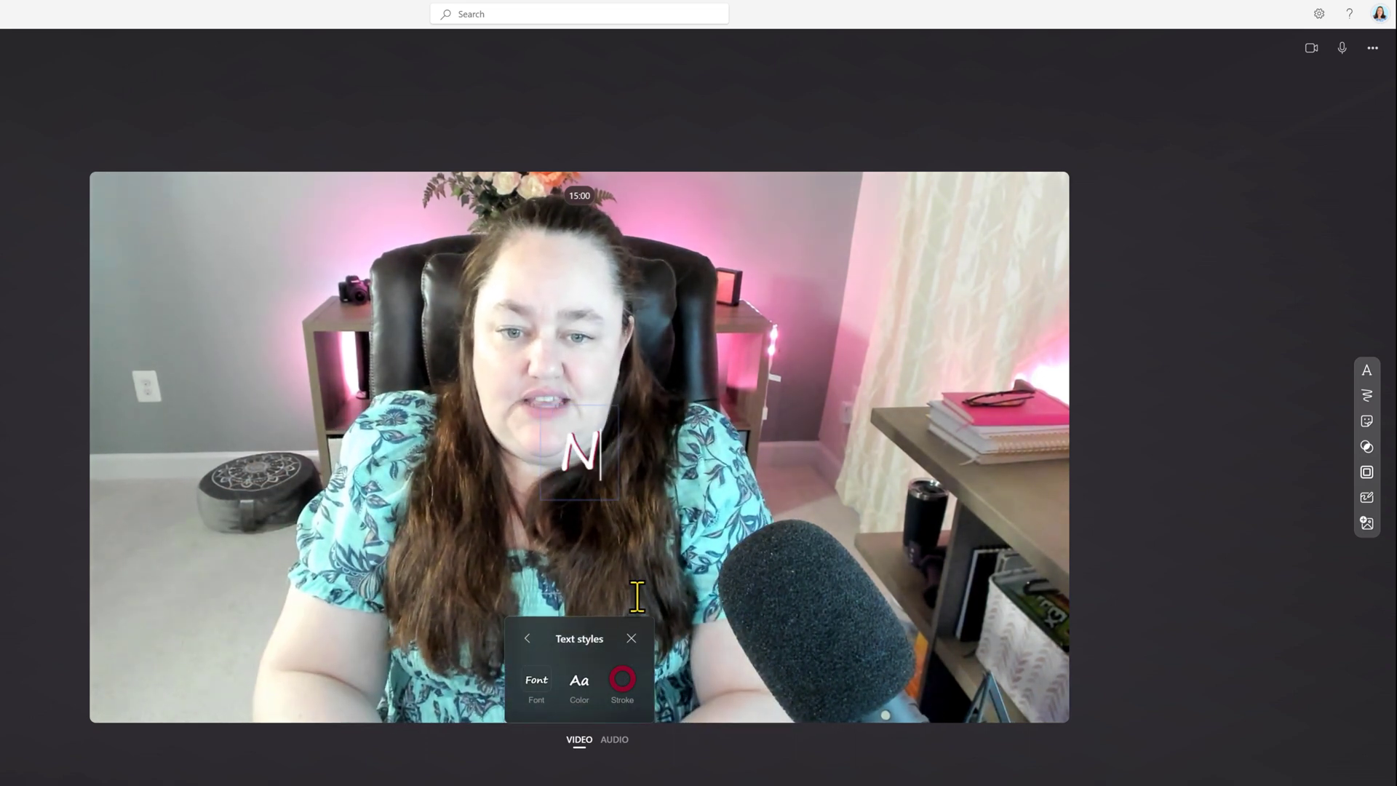
type("s of the da")
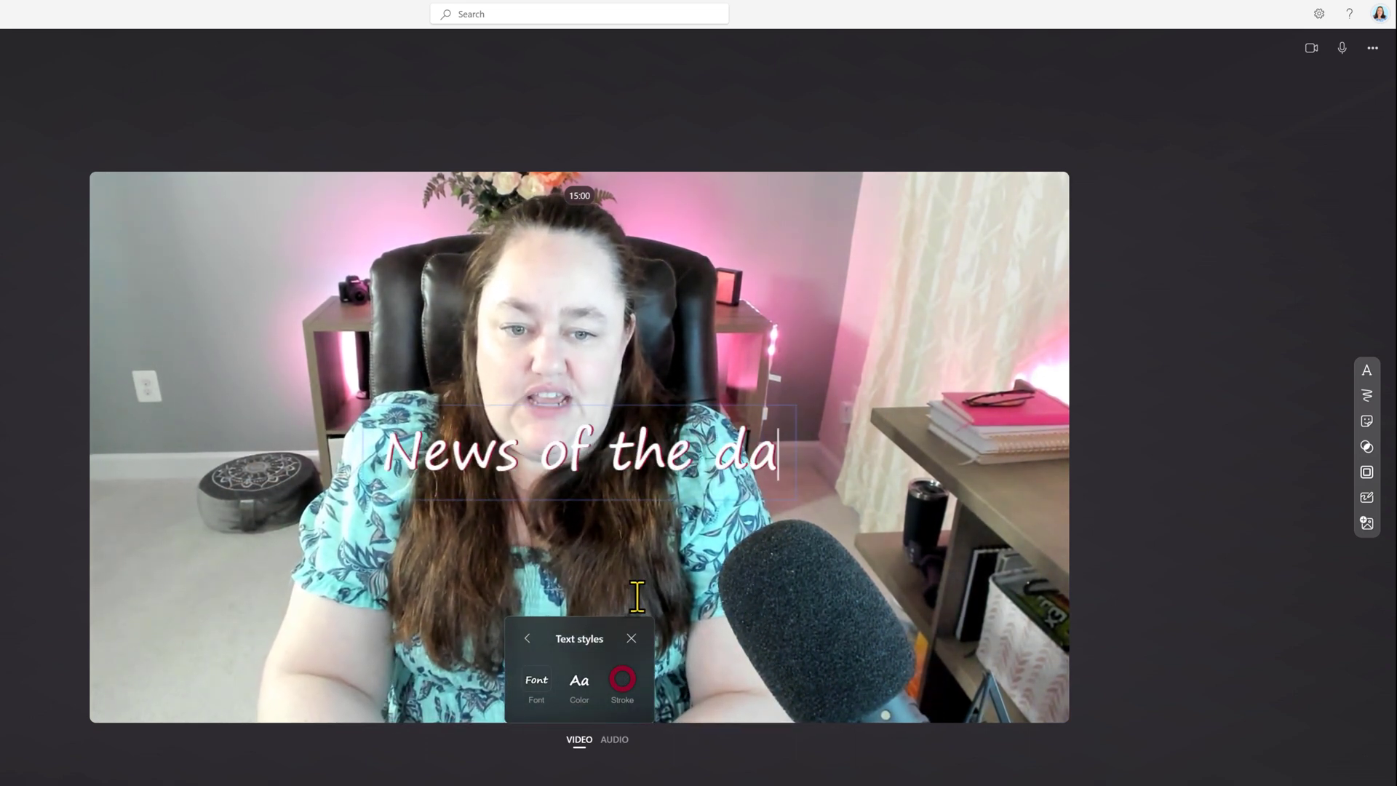
type("y!")
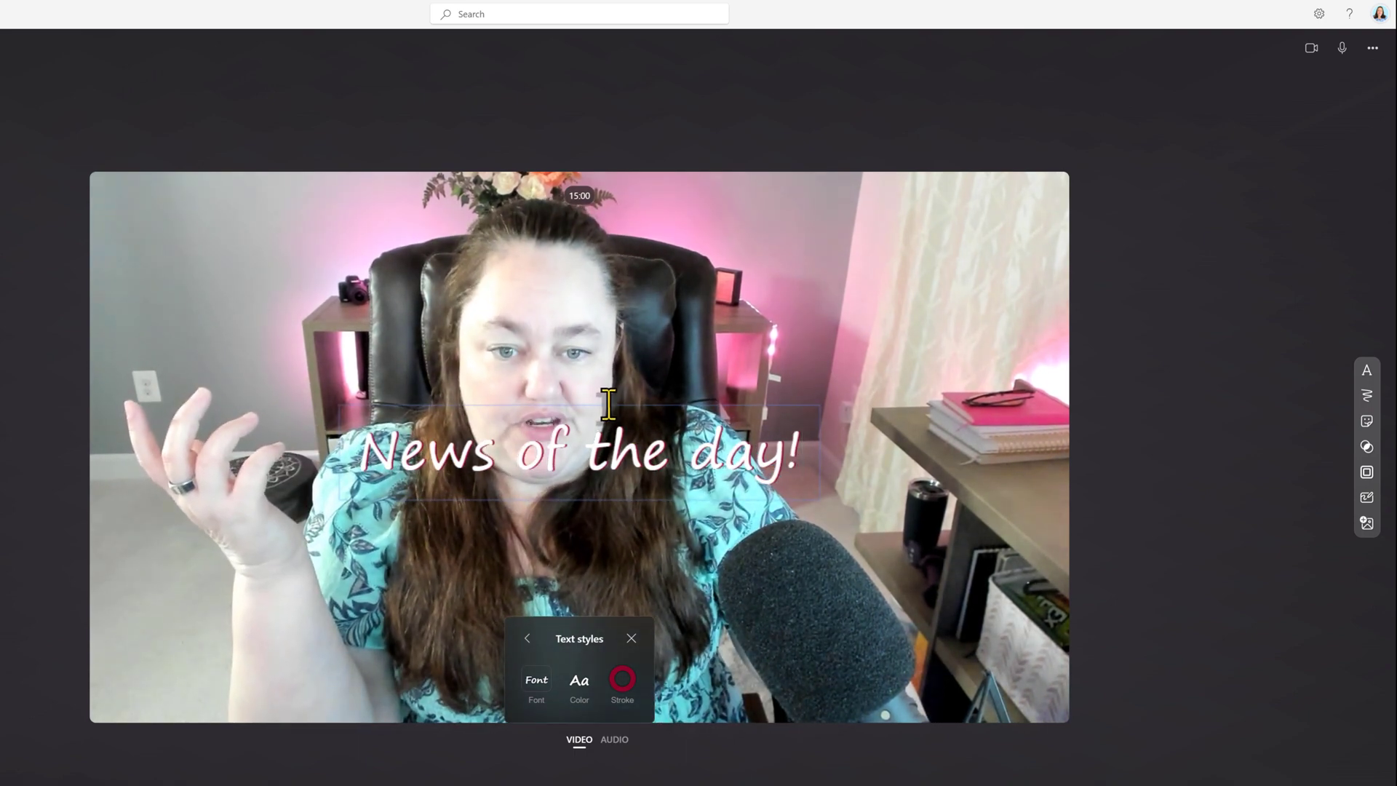
left_click_drag(552, 442, 796, 214)
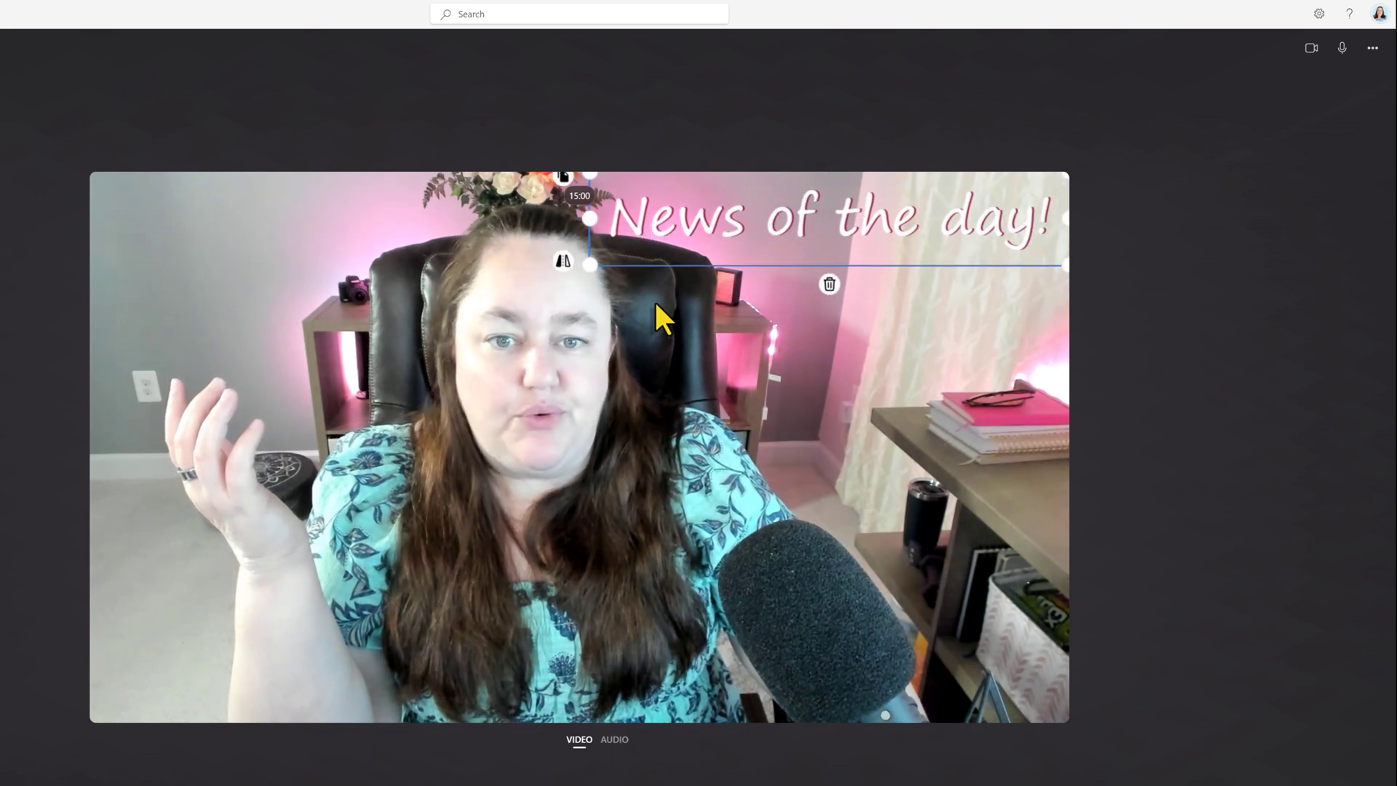
left_click_drag(591, 265, 683, 240)
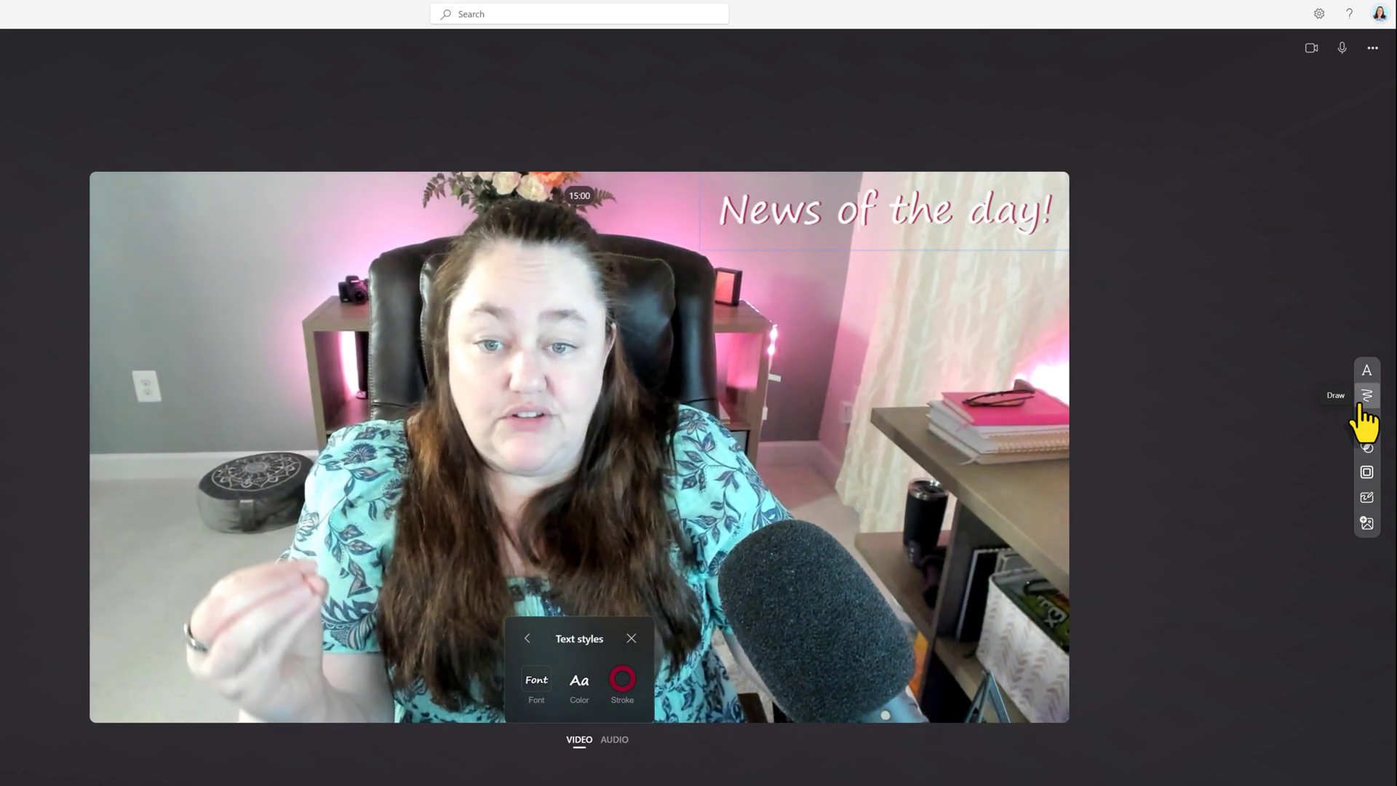
Step: Place a Blackboard board beside the webcam after previewing Graph and Rainbow, and pick the pen
left_click(1367, 498)
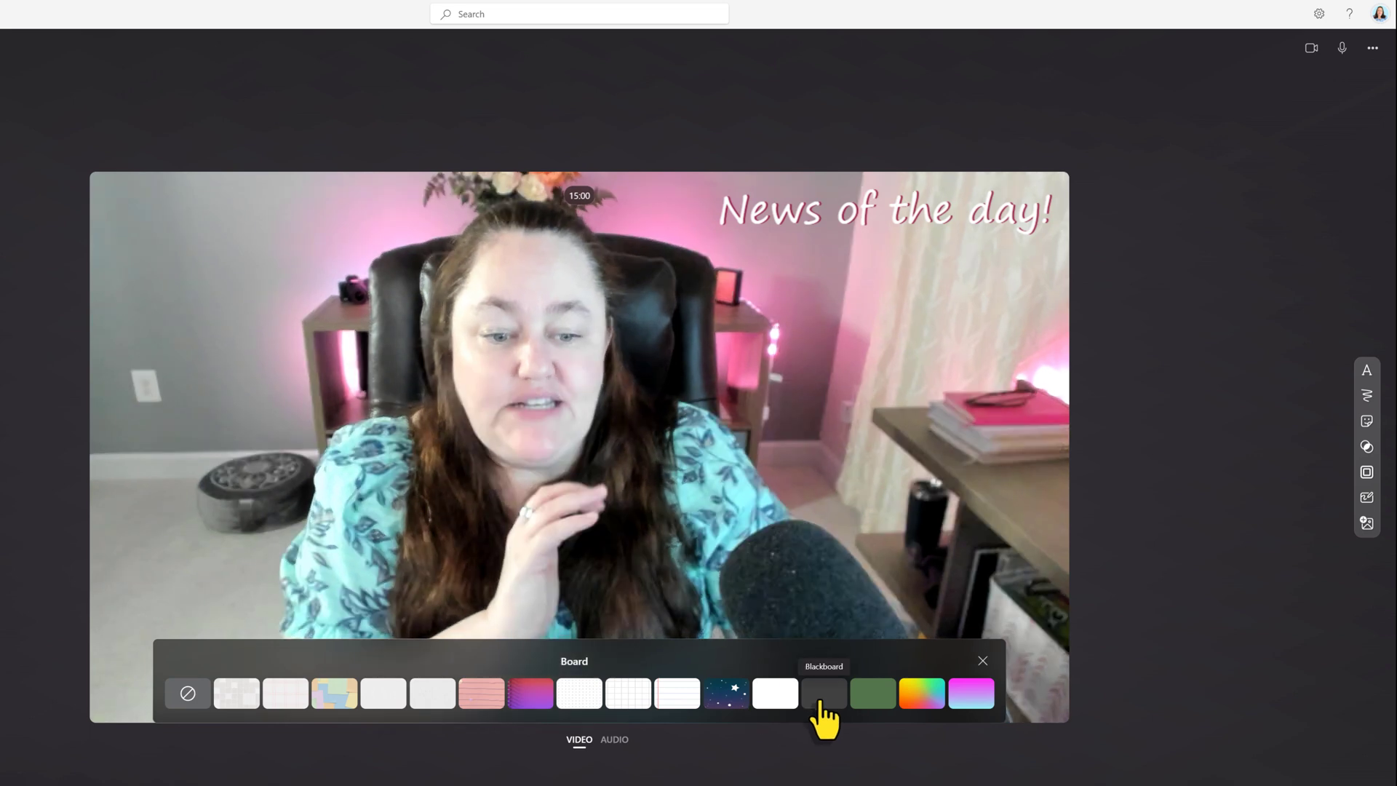
left_click(824, 698)
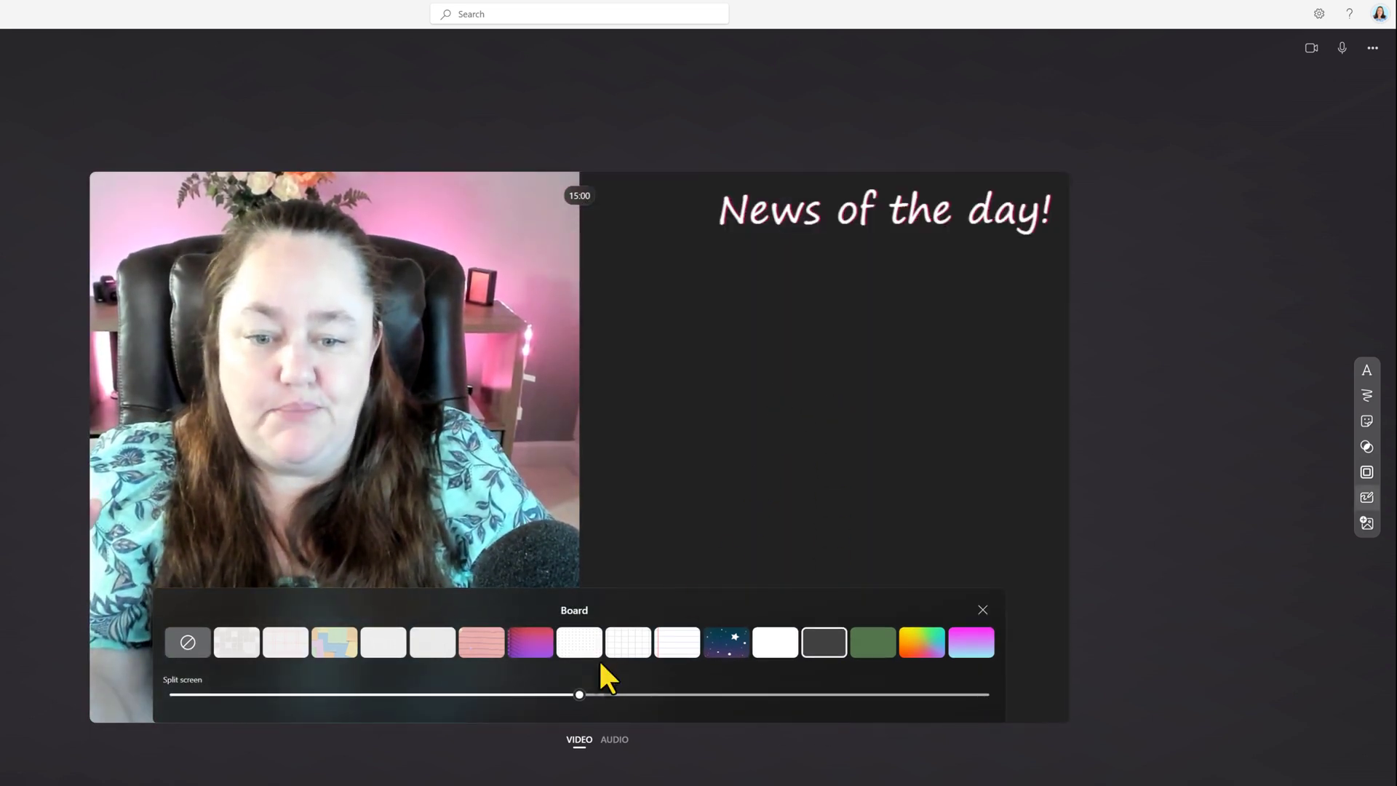
left_click(617, 653)
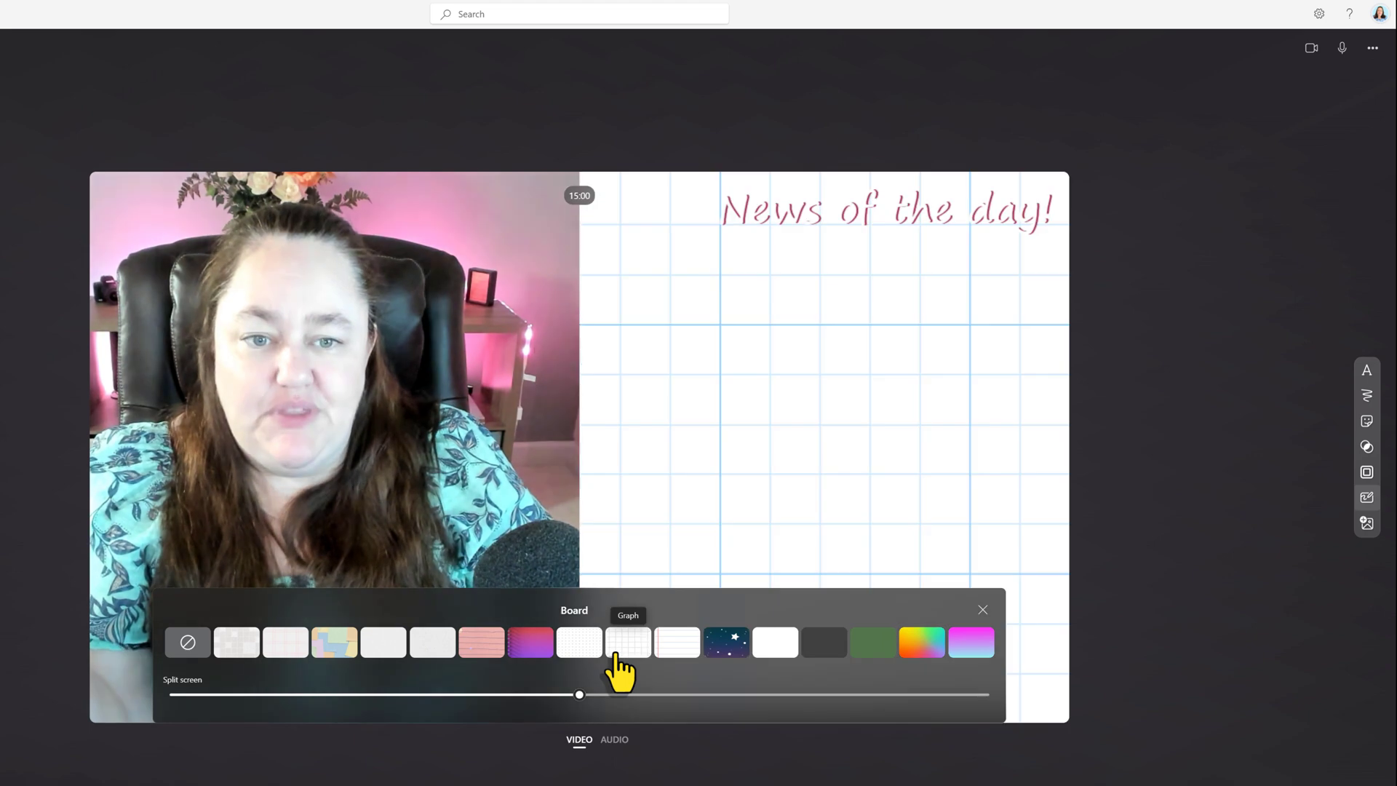
left_click(916, 642)
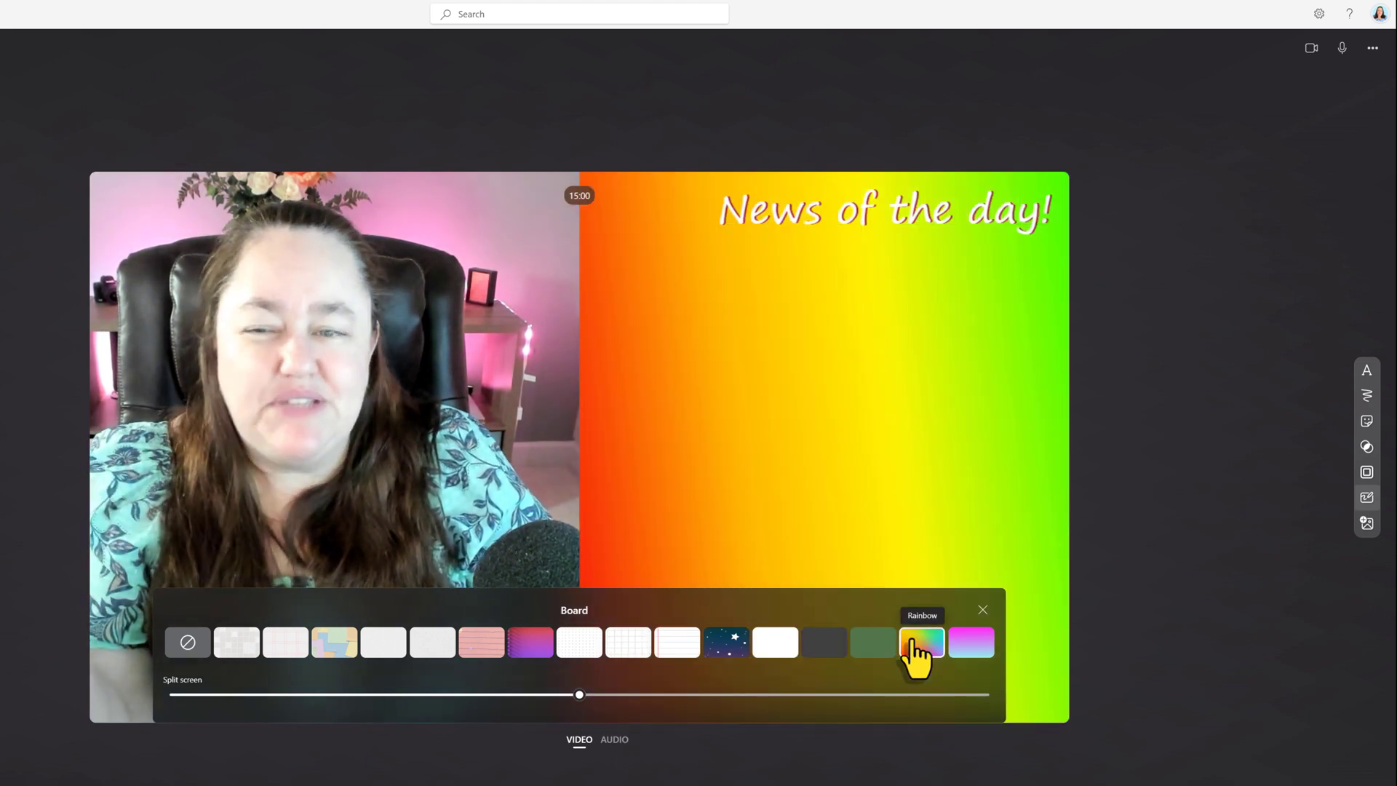
left_click(823, 644)
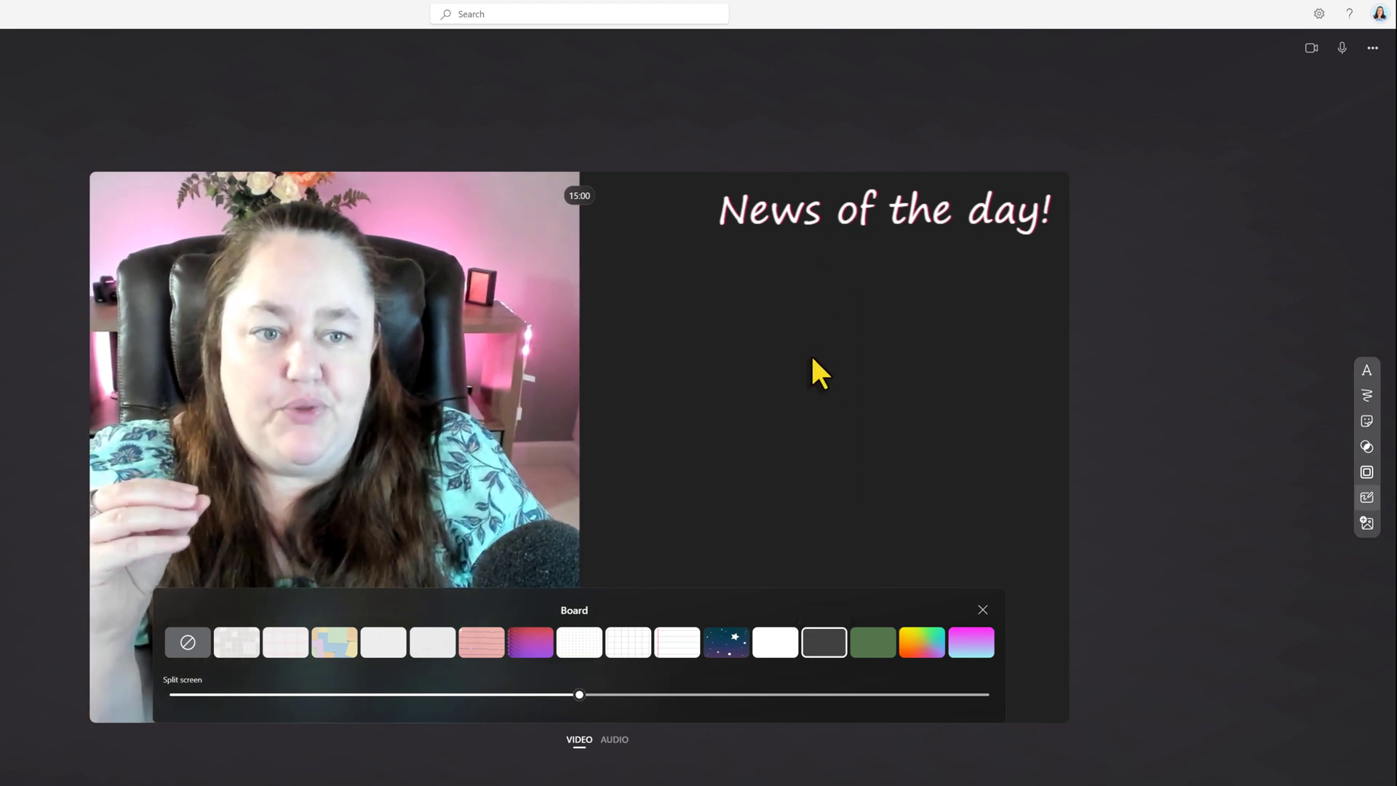
left_click(1366, 395)
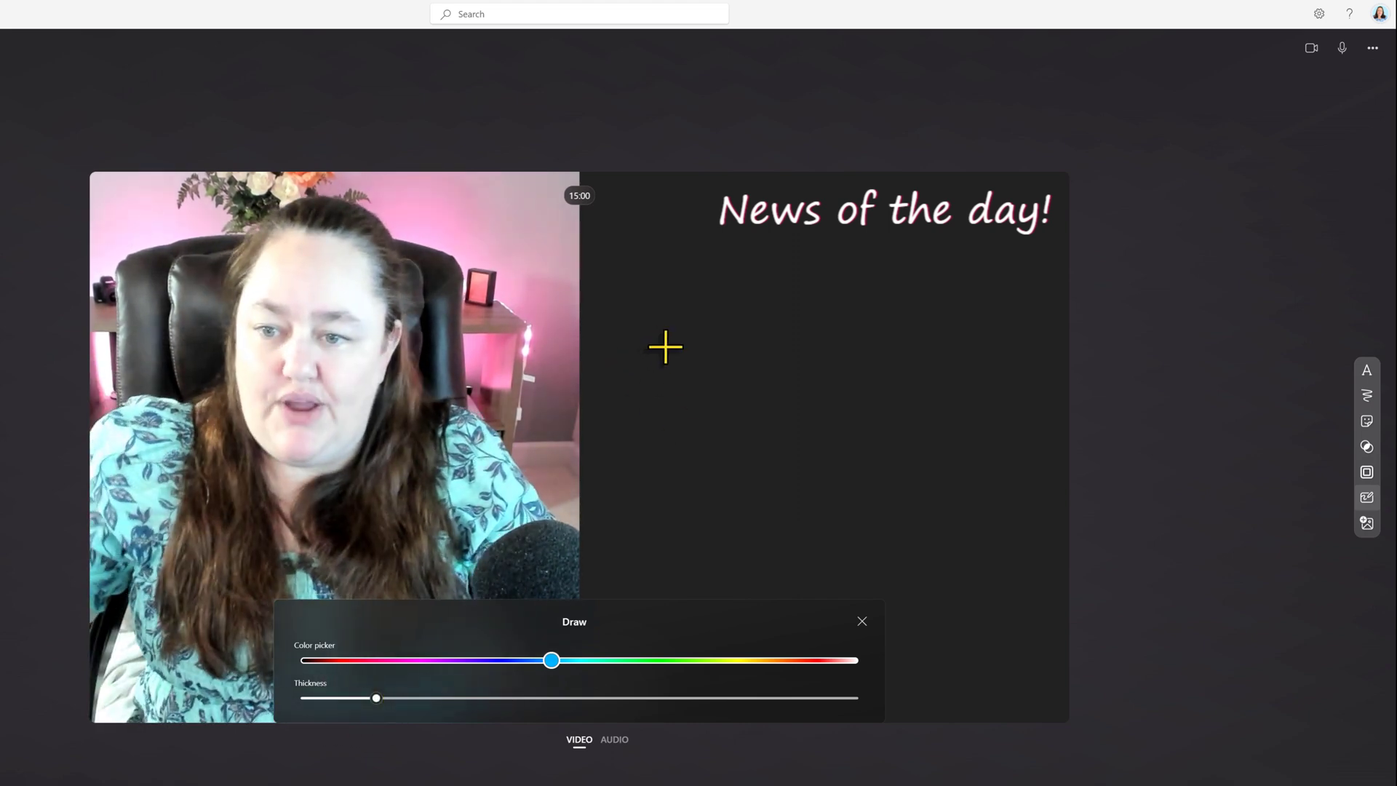
Step: Write 'Hi' on the blackboard with the pen and add a robot sticker
mouse_move(636, 245)
left_mouse_down()
mouse_move(646, 336)
mouse_move(668, 304)
mouse_move(669, 321)
mouse_move(699, 312)
left_mouse_up()
left_click(696, 270)
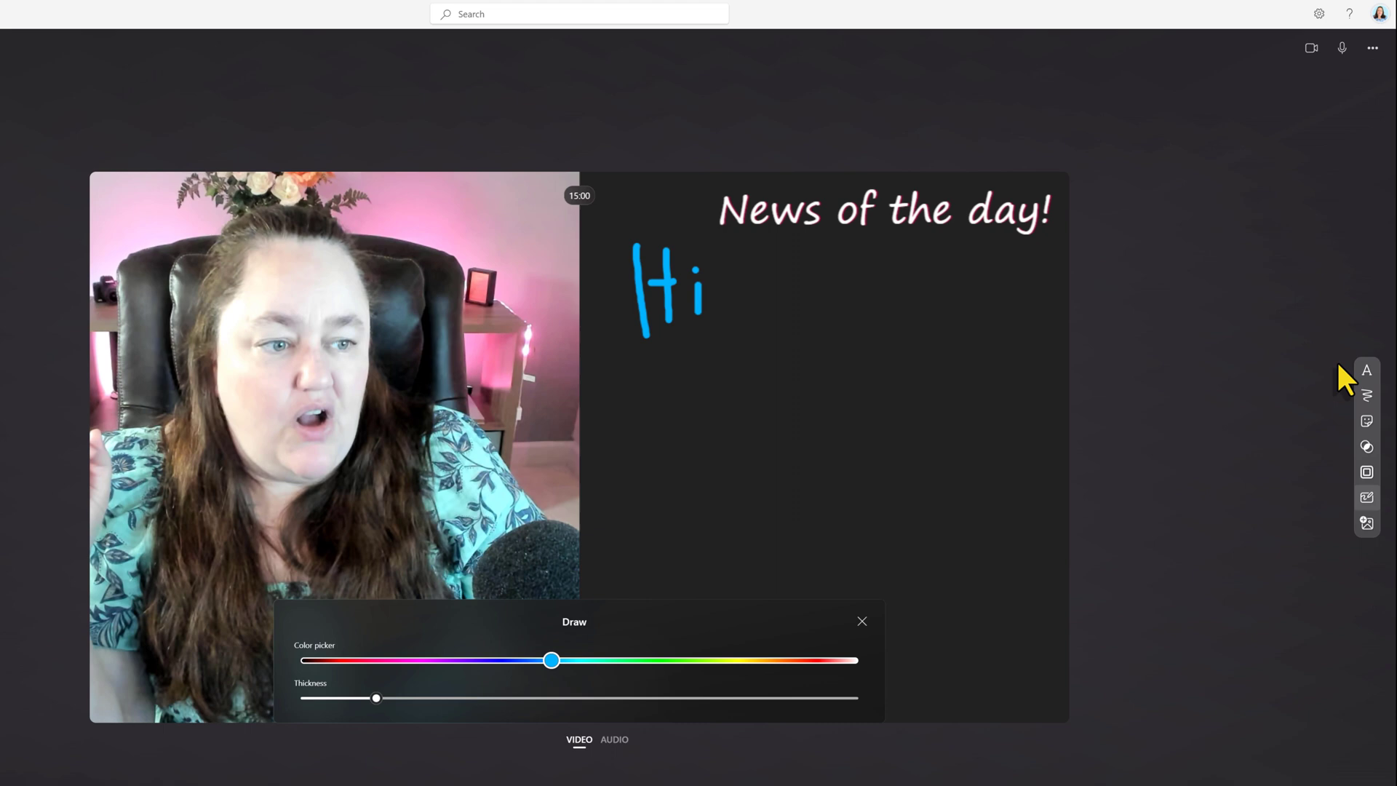
left_click(1369, 428)
scroll(553, 598, "down", 5)
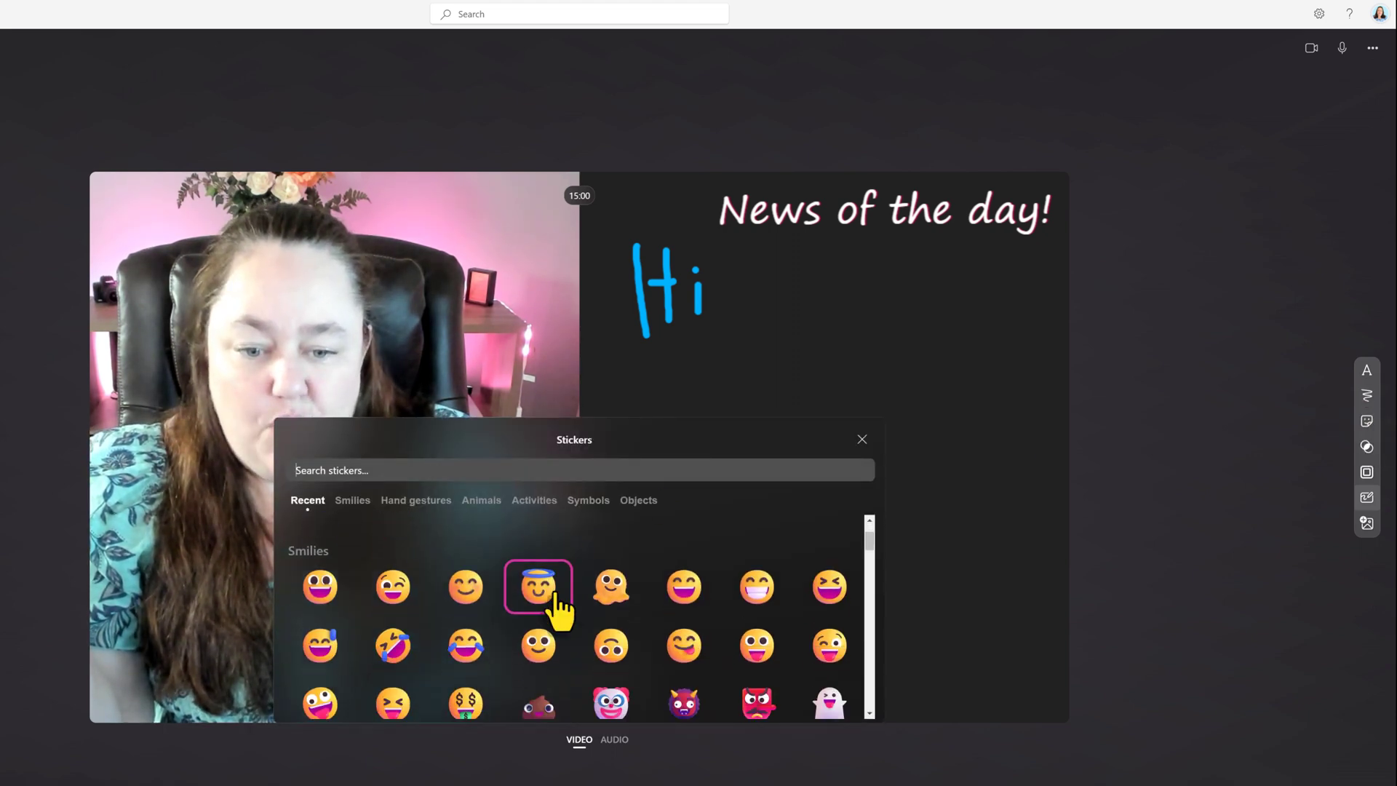
left_click(458, 651)
Step: Move the robot sticker under the title, shrink it, then wipe the board clean
left_click_drag(569, 475, 874, 347)
left_click_drag(805, 398, 918, 315)
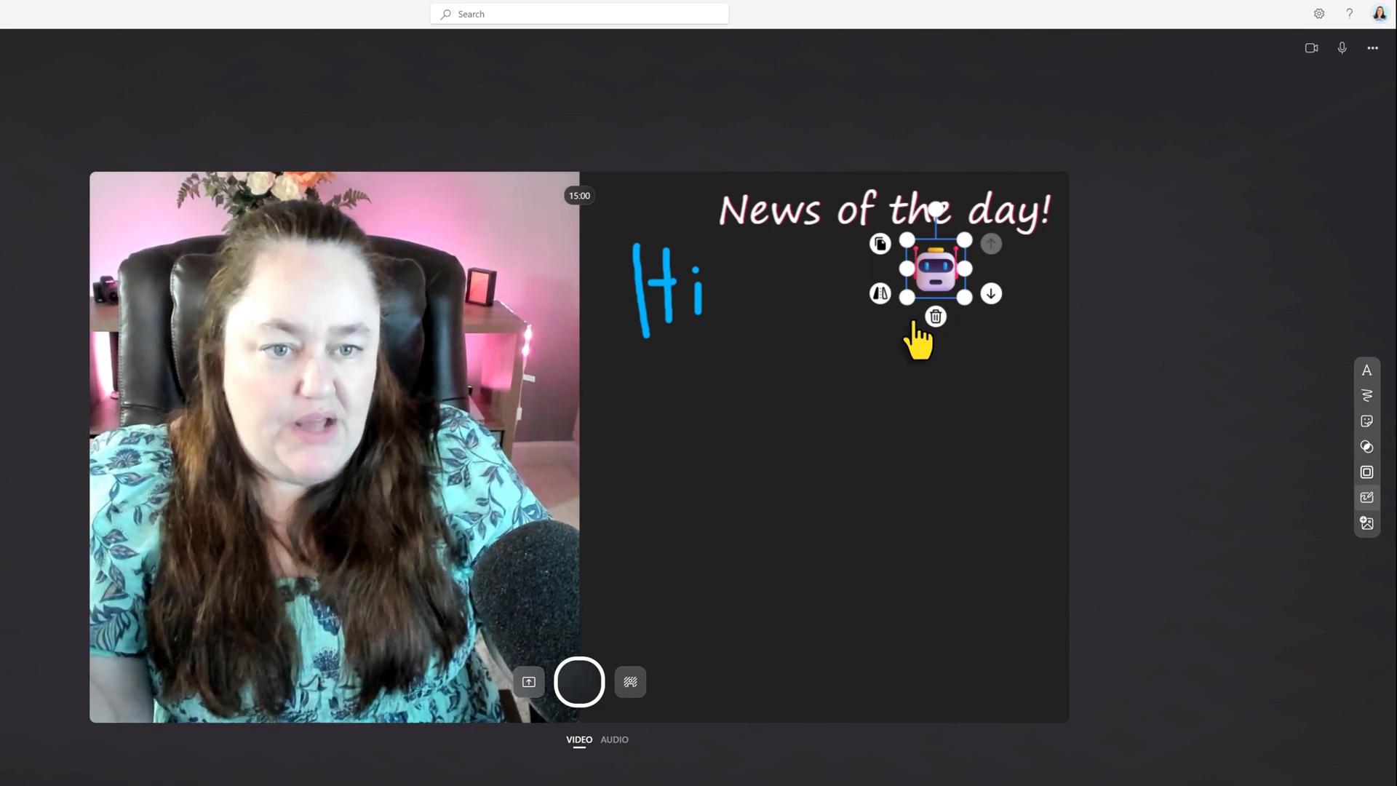
left_click(870, 315)
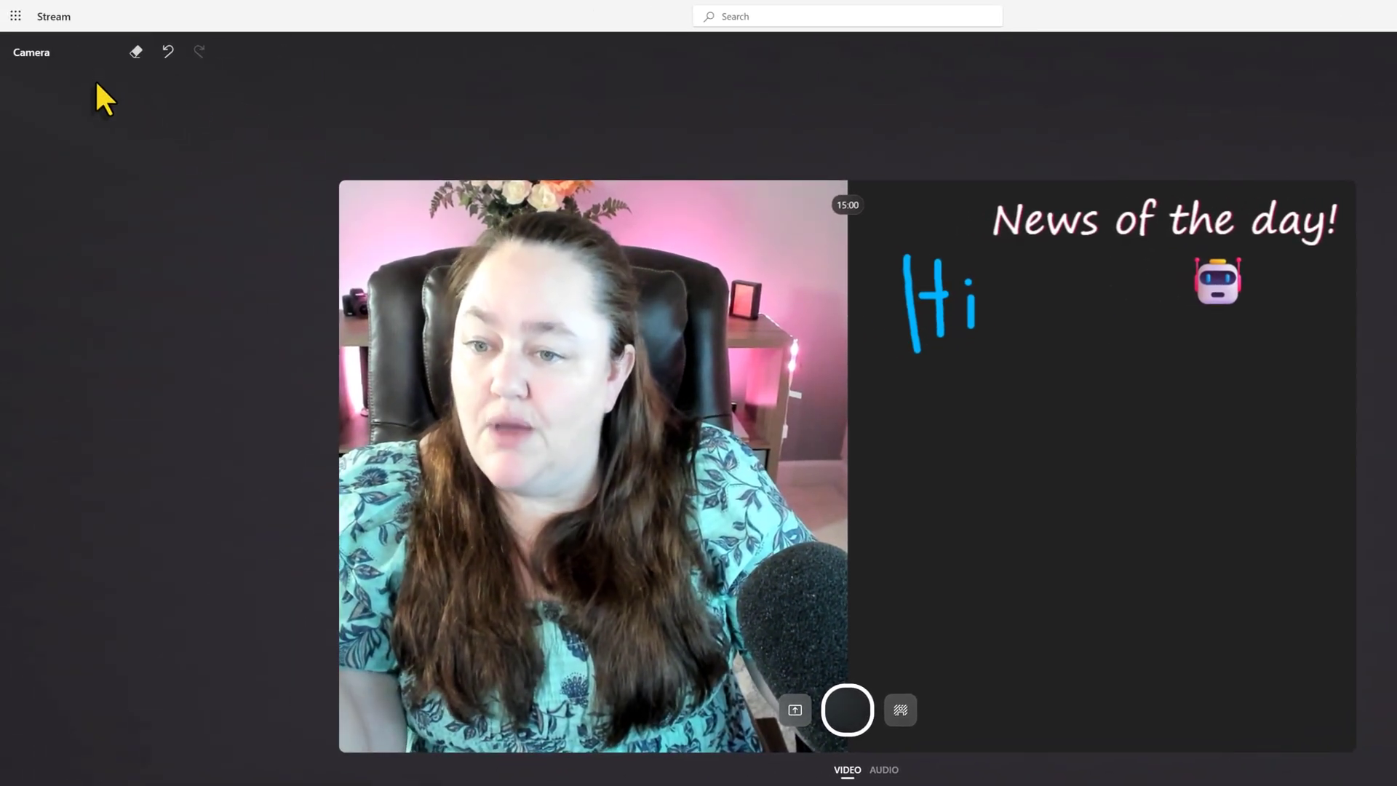
left_click(134, 56)
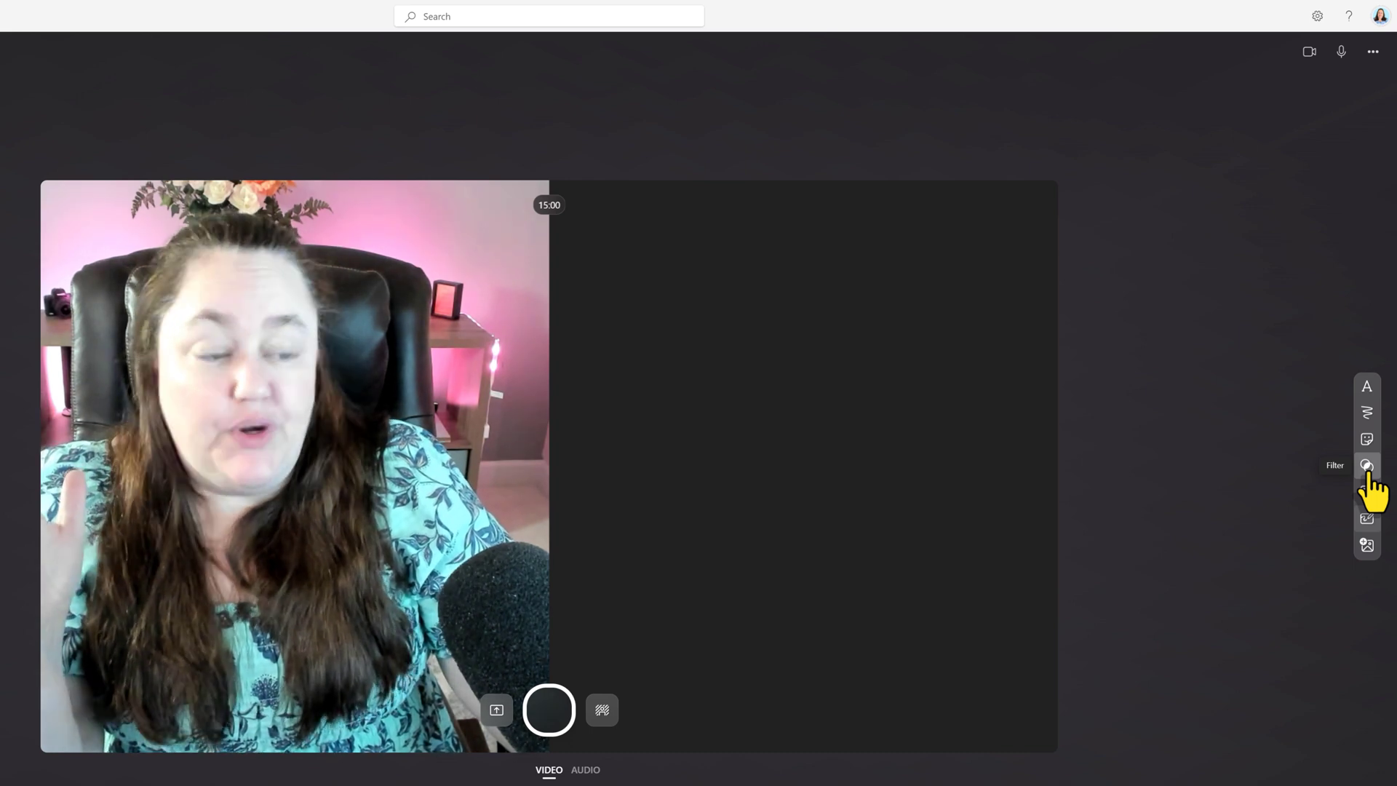
left_click(1368, 466)
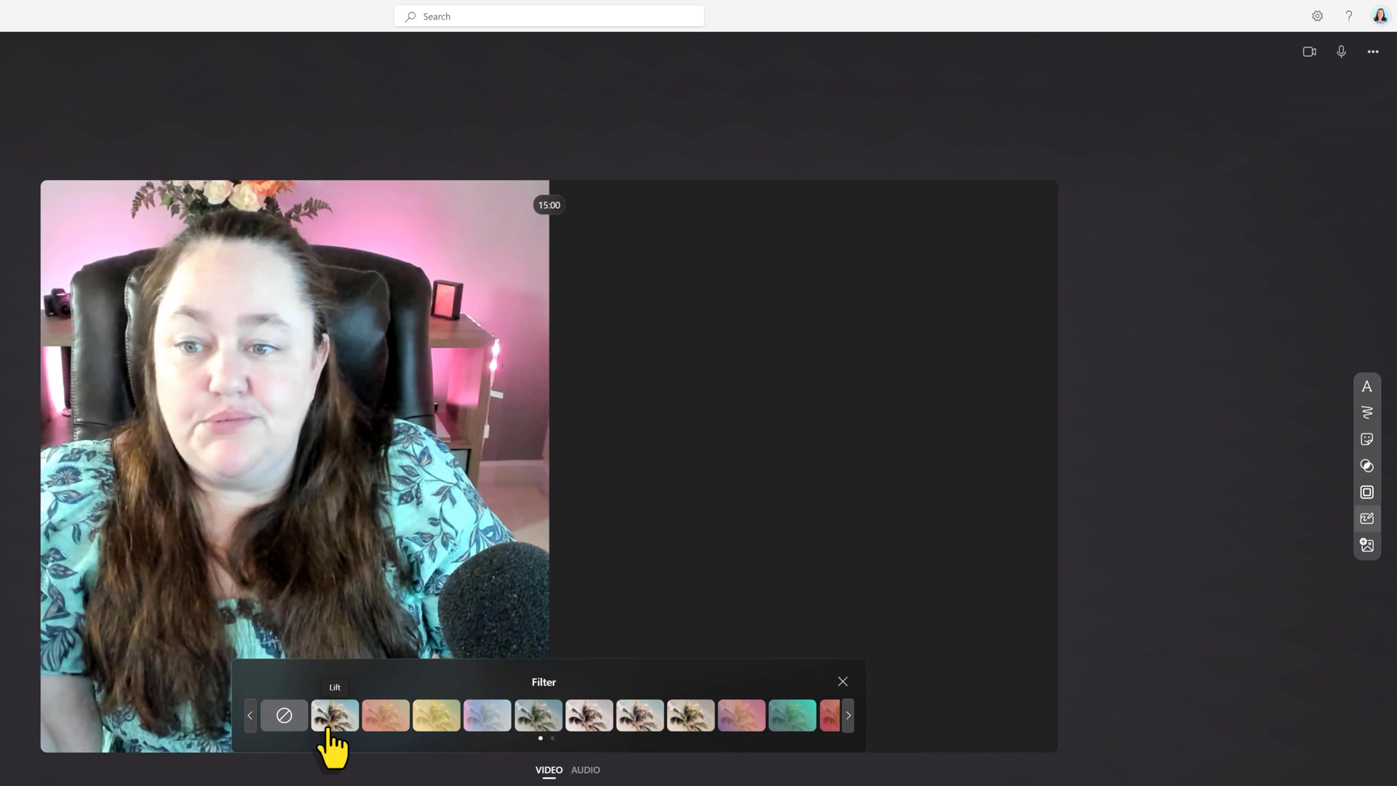
left_click(335, 716)
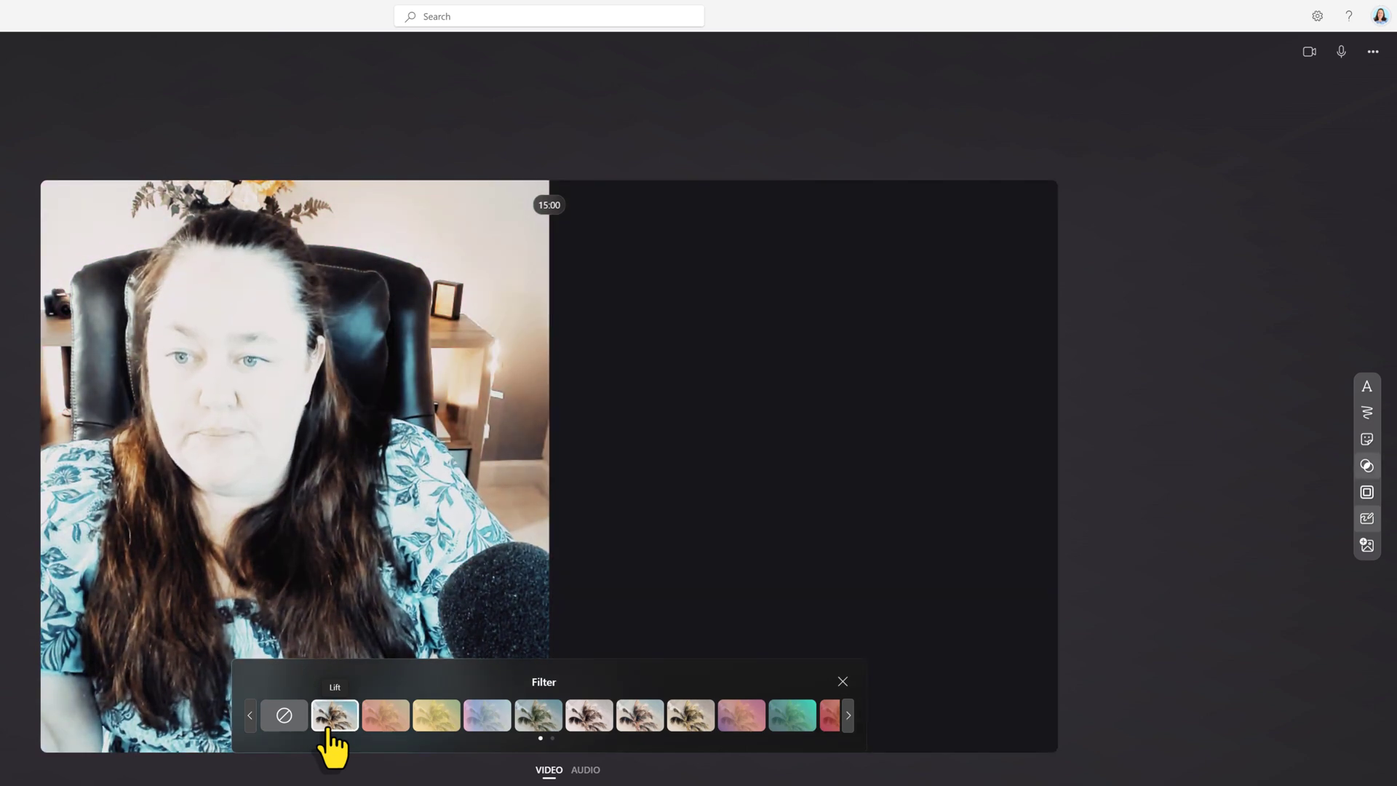
left_click(375, 724)
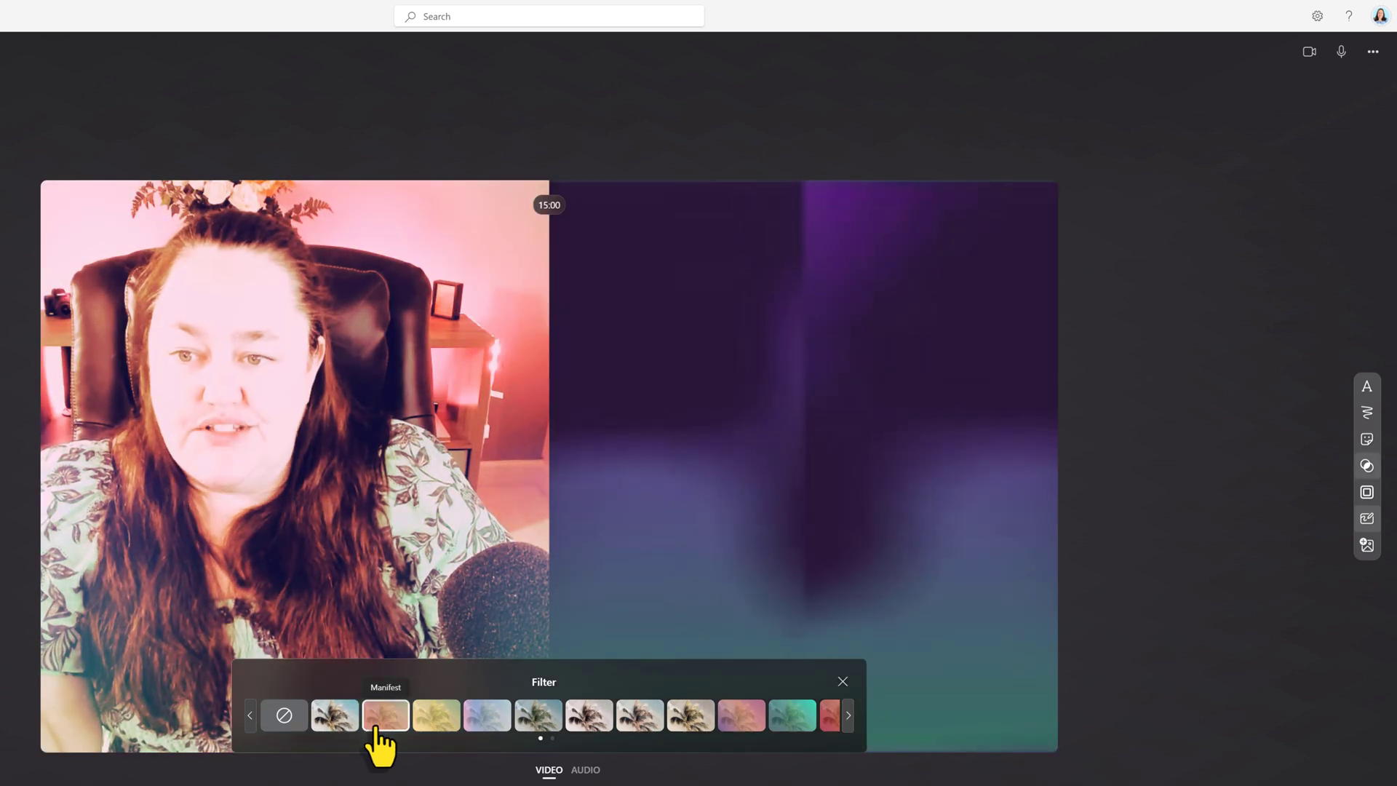
left_click(784, 719)
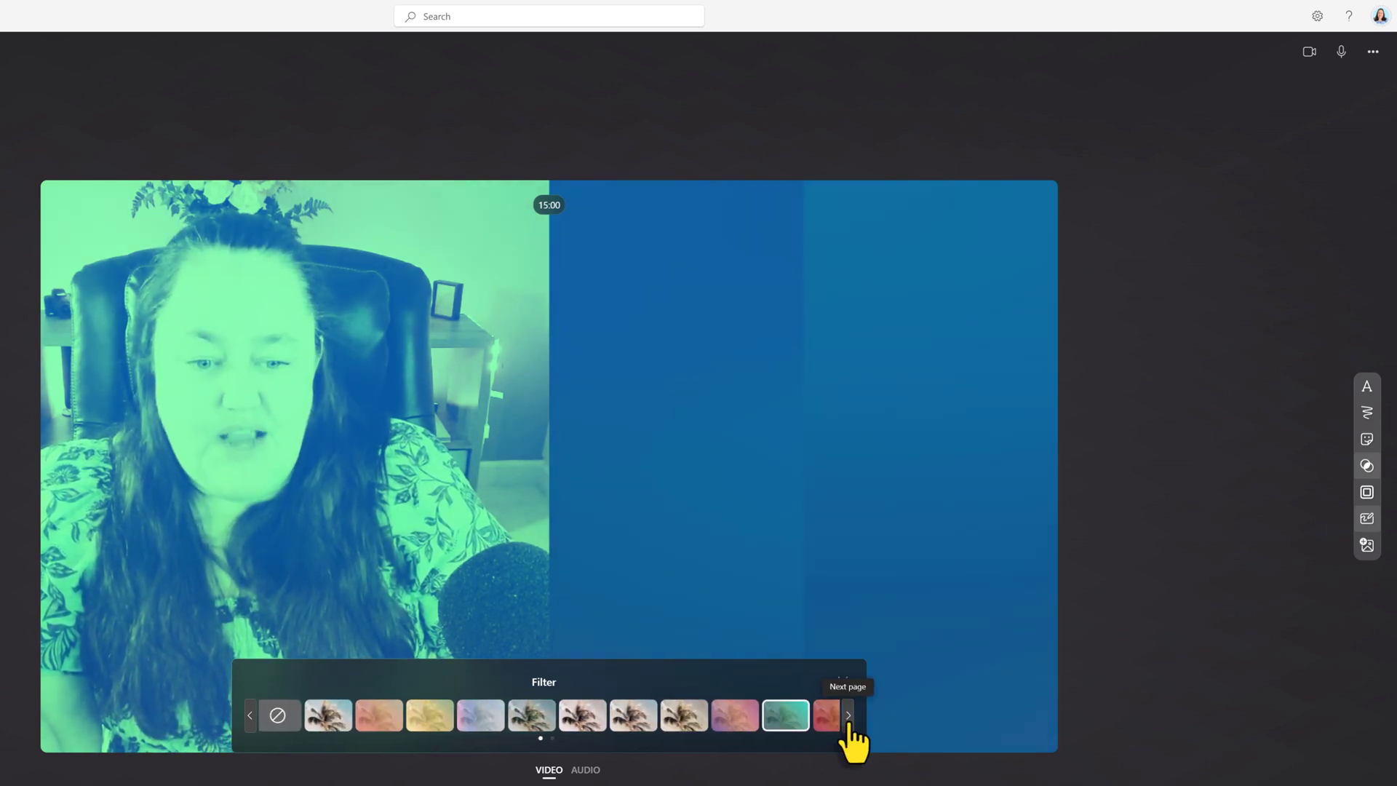
left_click(693, 722)
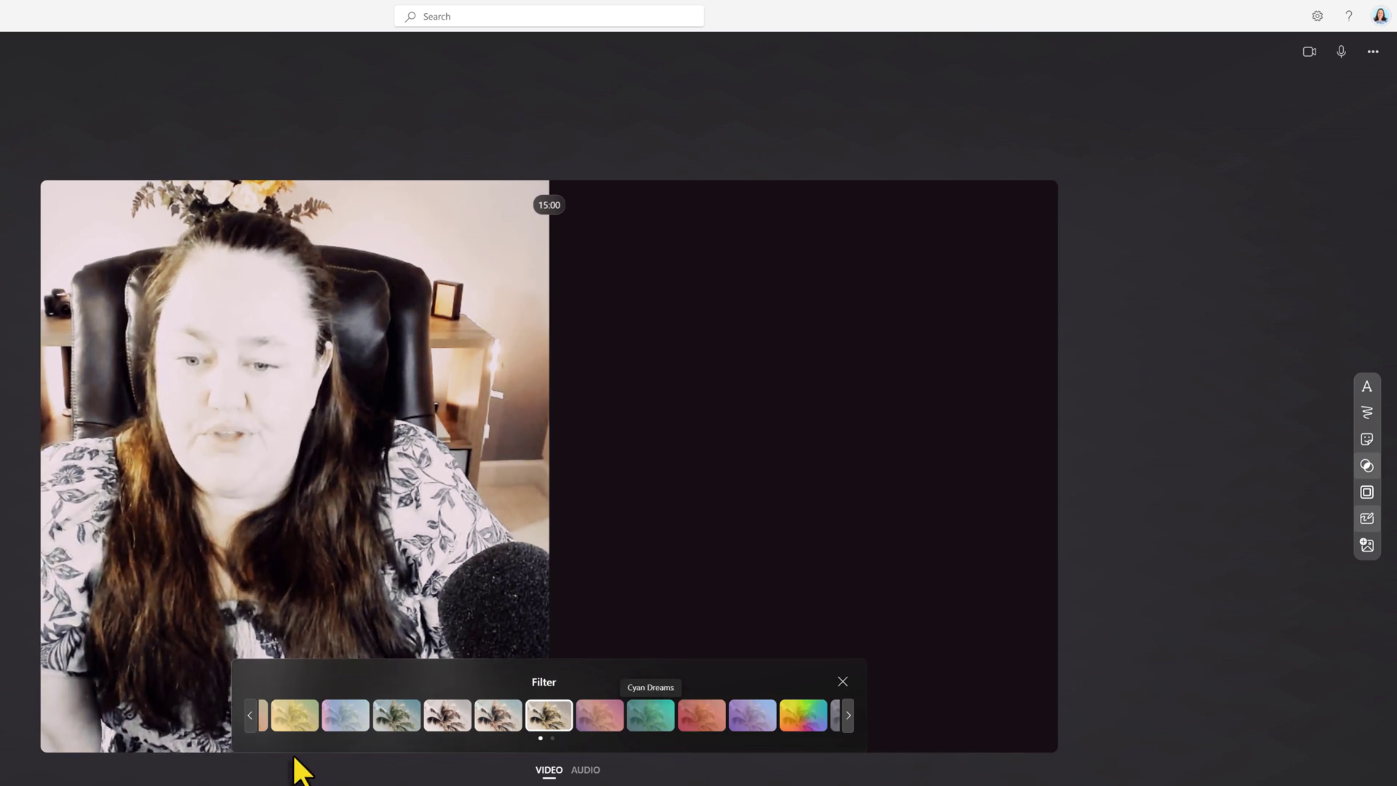
left_click(249, 721)
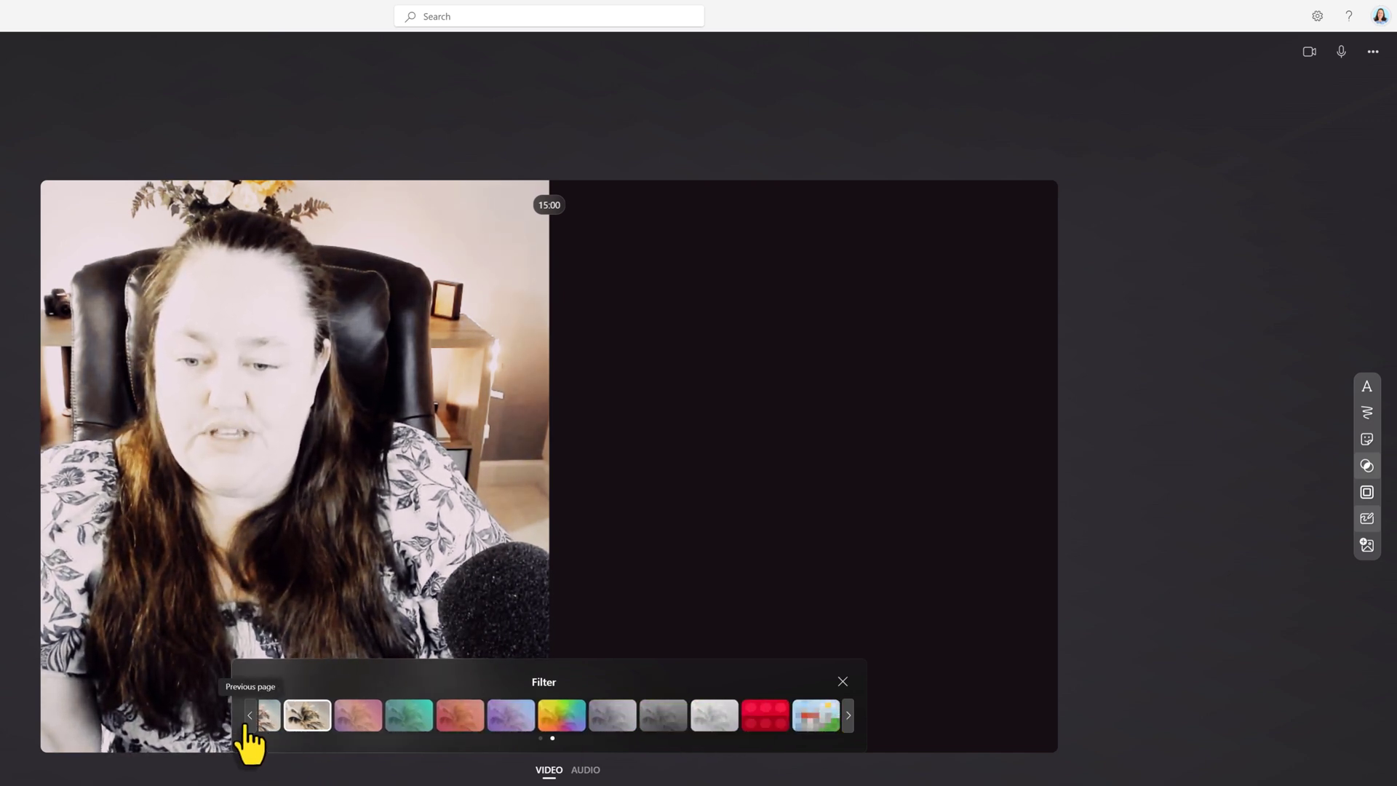
left_click(281, 720)
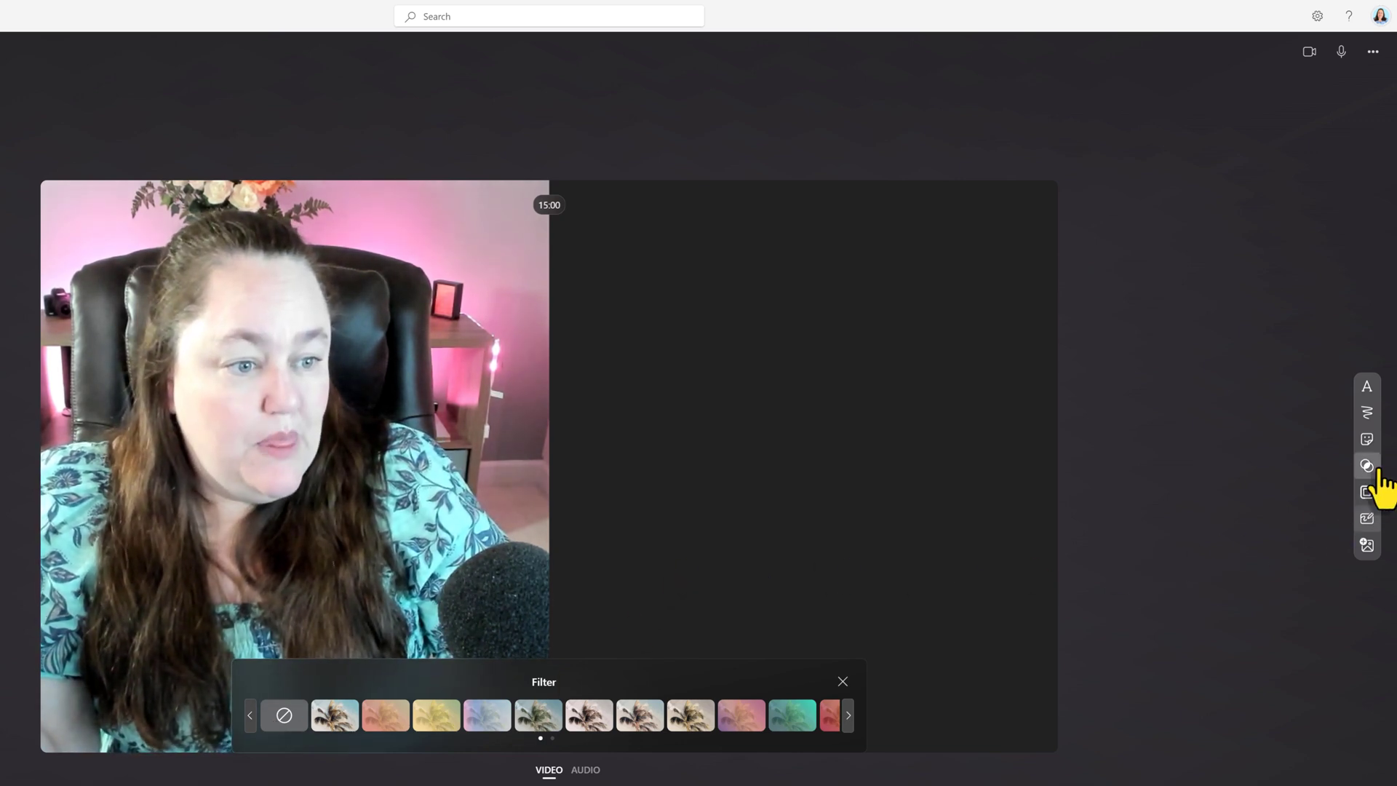
Step: Preview the Working Hard border frame around the video, then clear the frame
left_click(1371, 501)
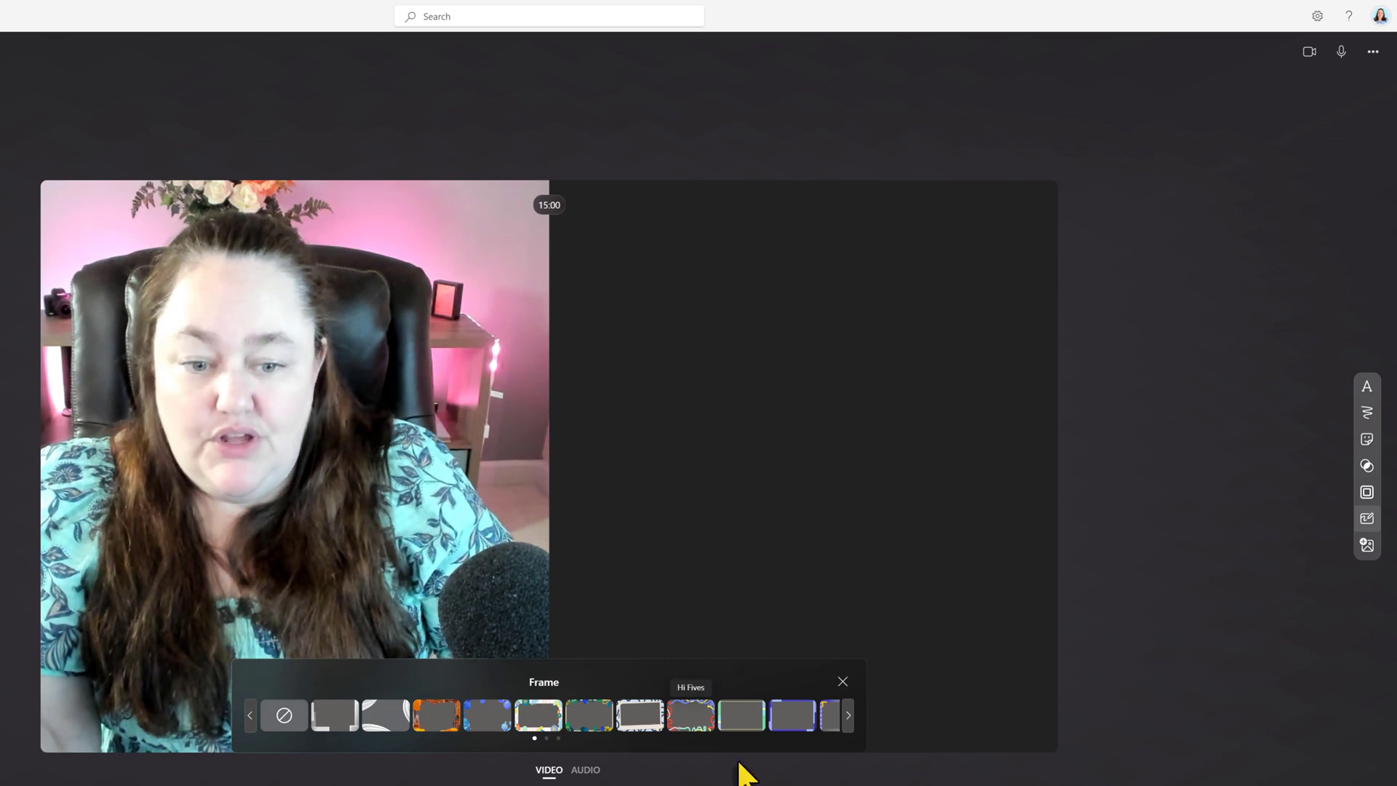
left_click(753, 724)
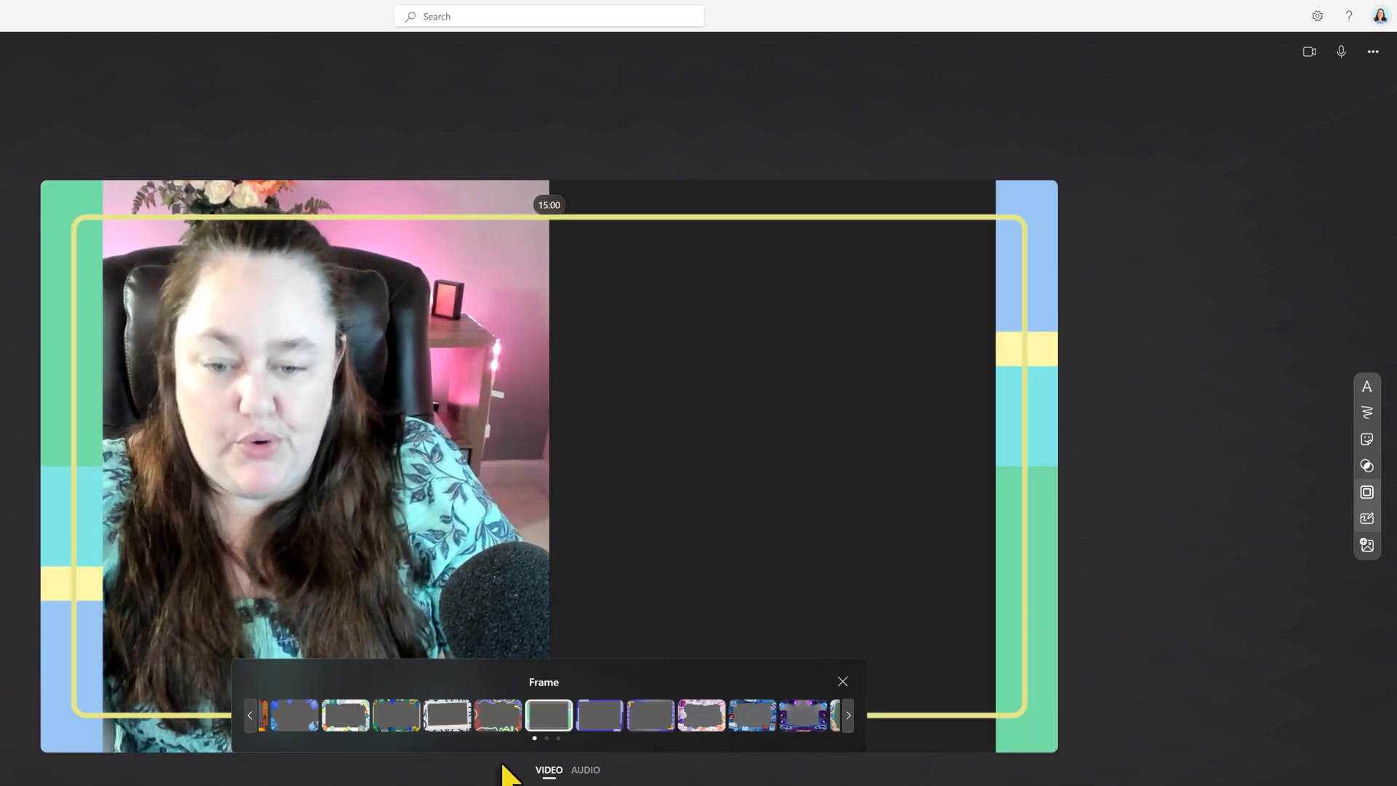
left_click(252, 715)
left_click(281, 719)
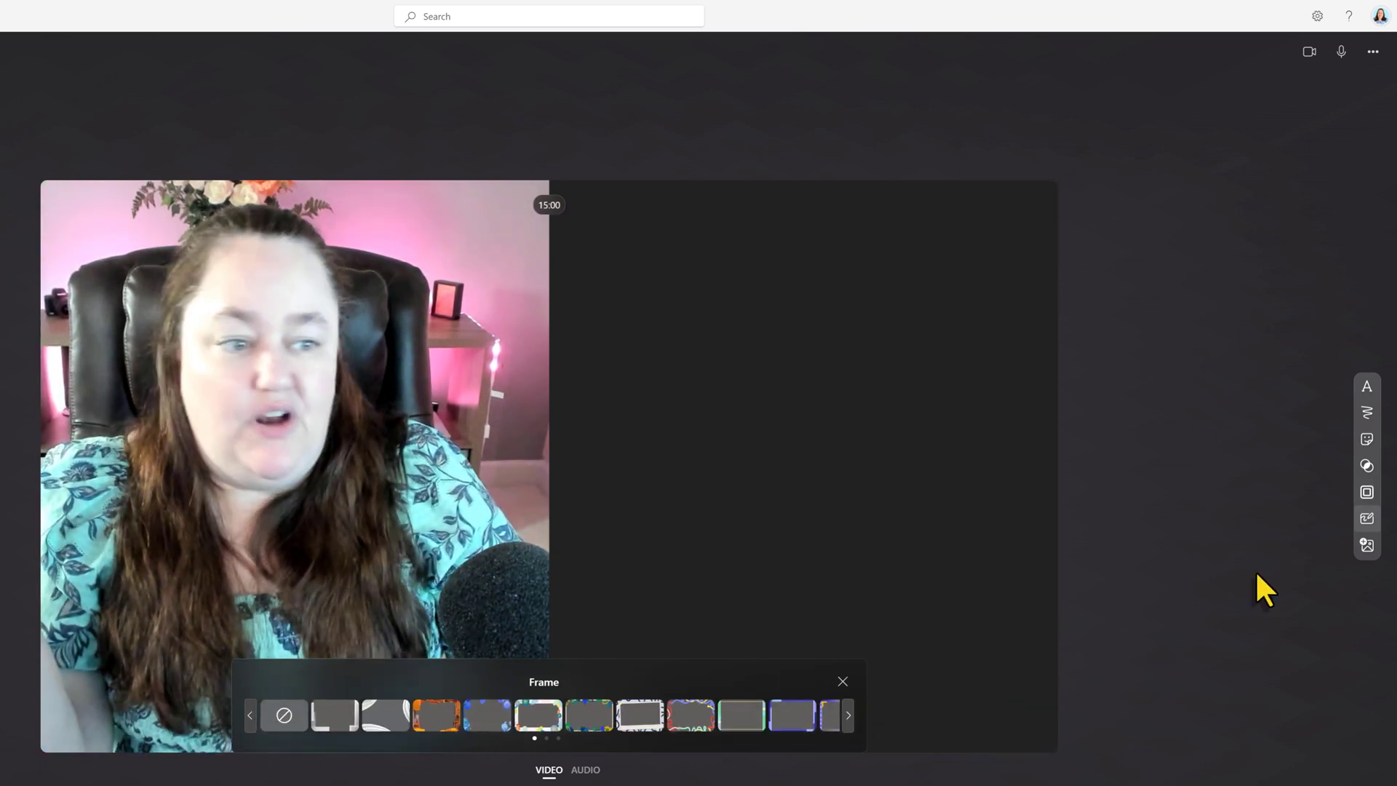
Step: Insert 1200px-Microsoft_Stream.svg as a photo overlay, shrunk into the top-right corner
left_click(1368, 546)
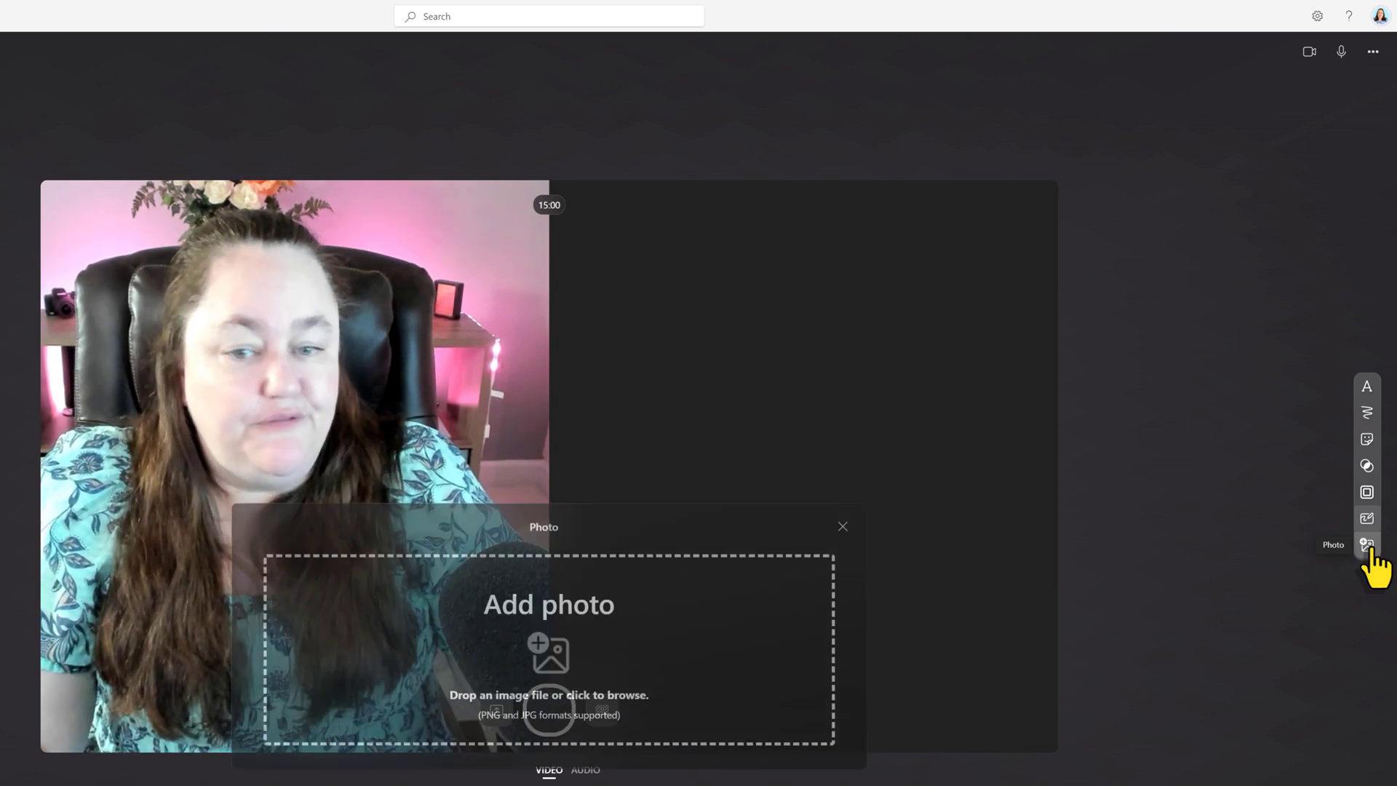
left_click(595, 604)
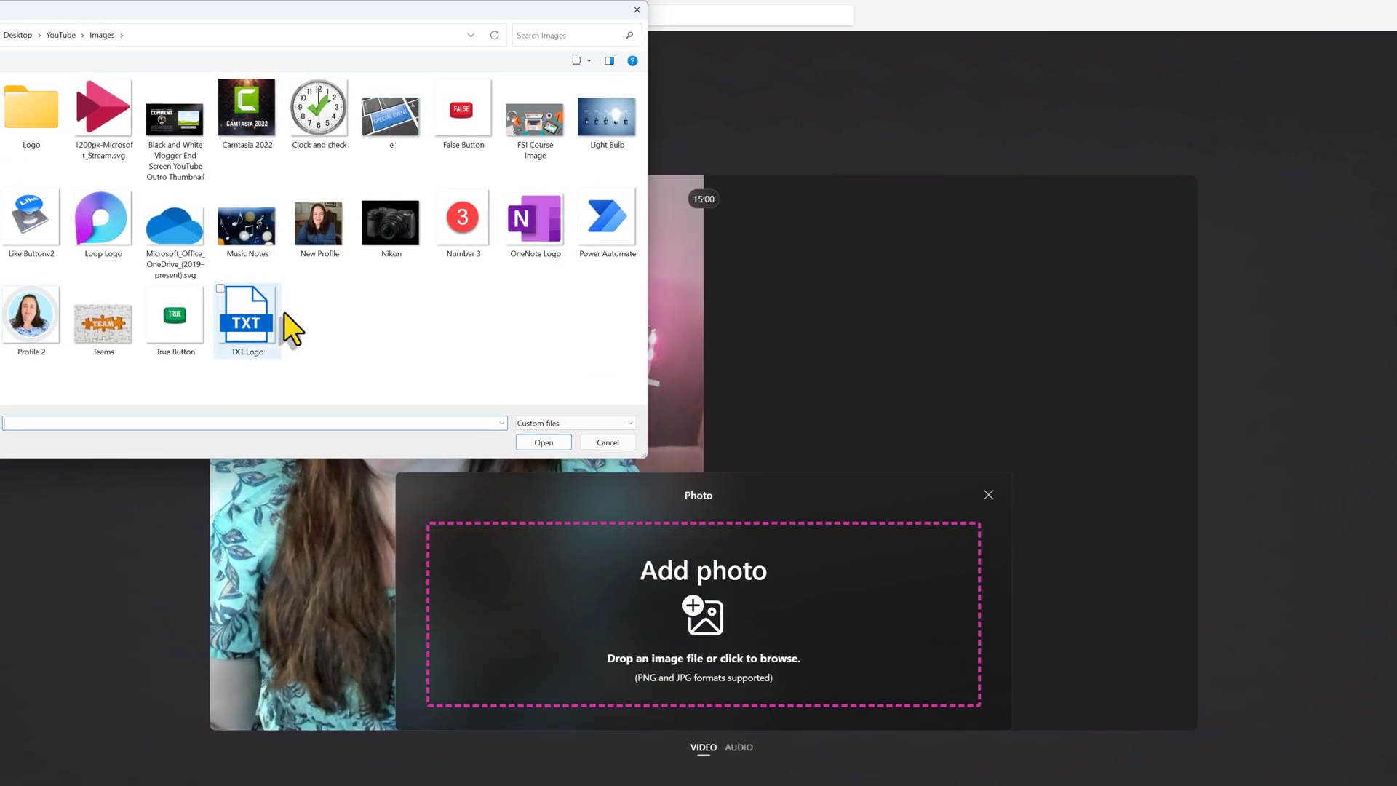
double_click(113, 109)
left_click_drag(686, 453, 1045, 301)
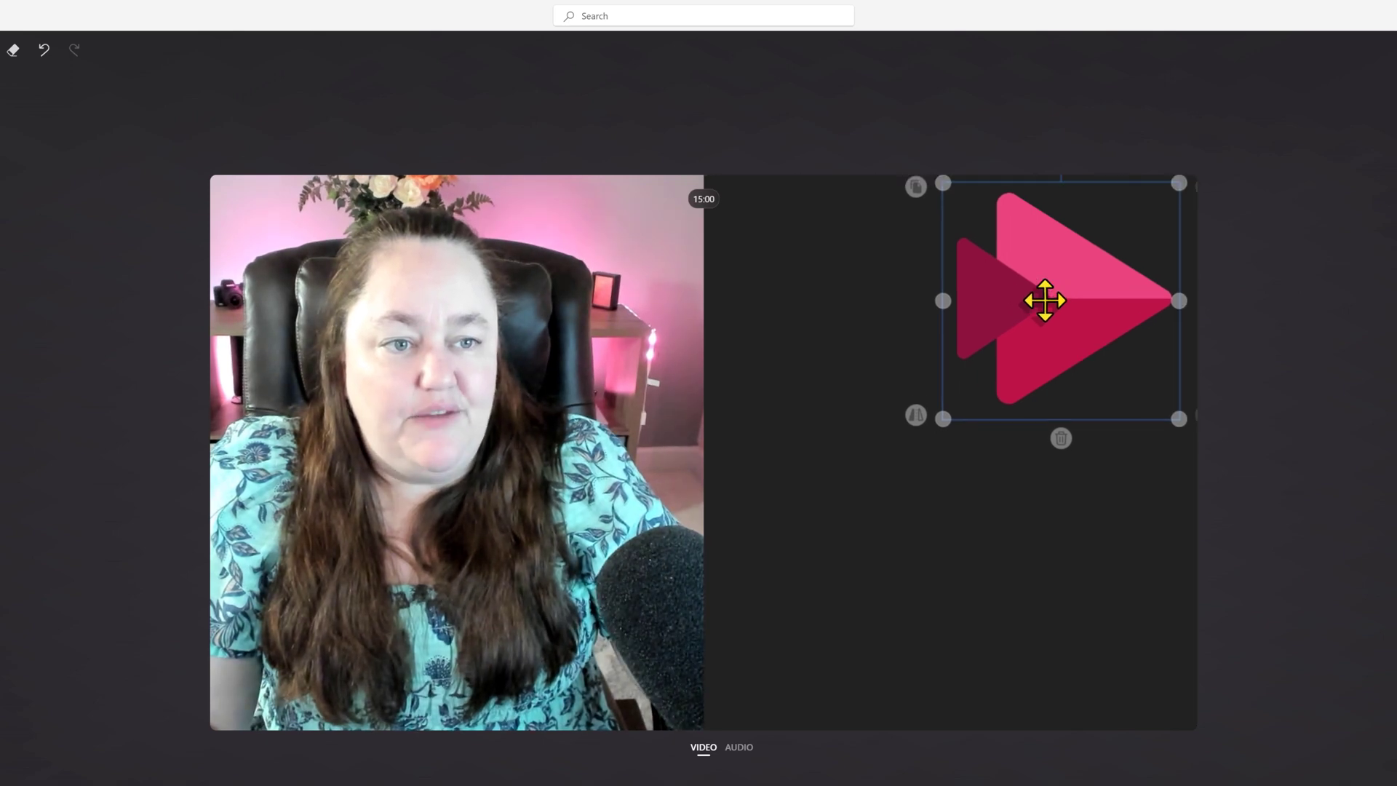
left_click_drag(943, 416, 1066, 303)
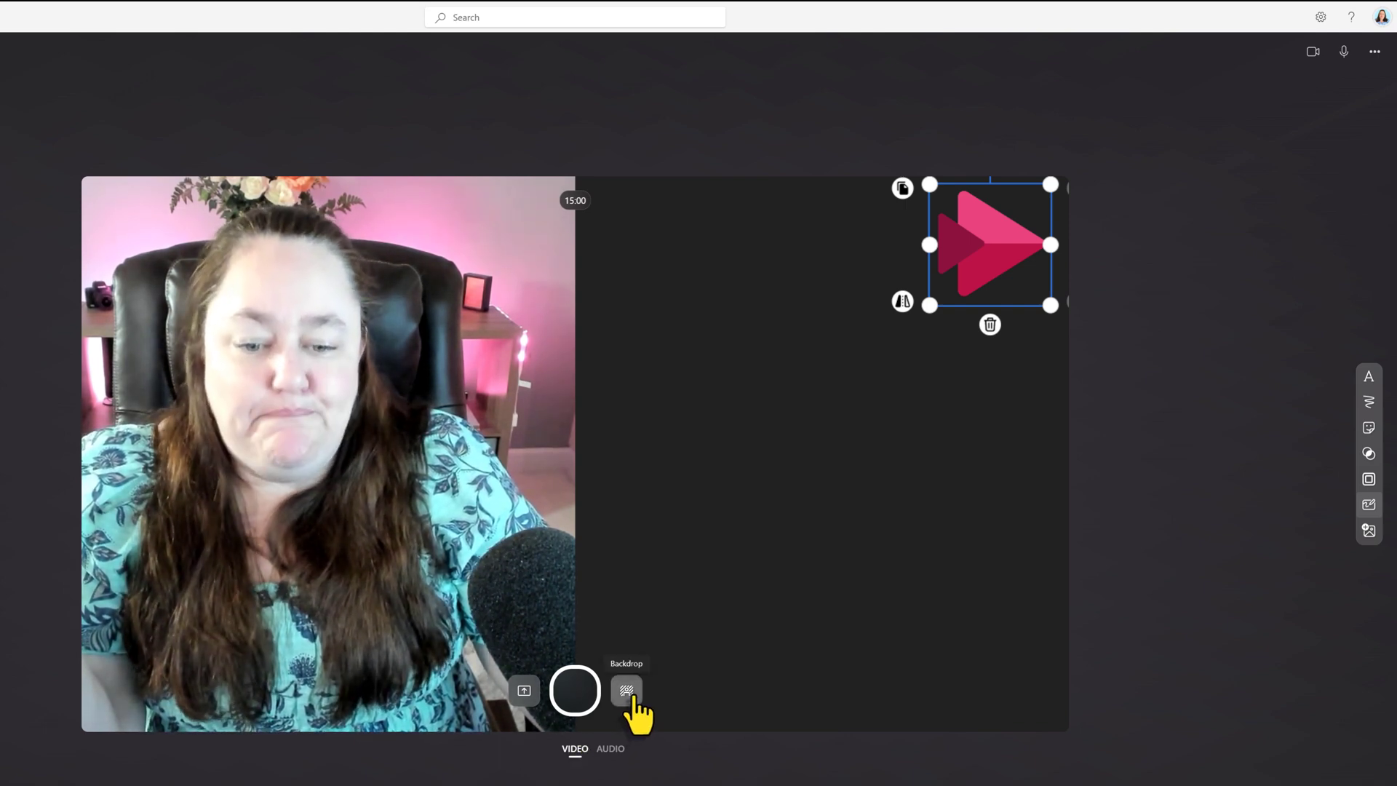
Step: Set the glitter image as the presenter's backdrop instead of a shared screen
left_click(627, 690)
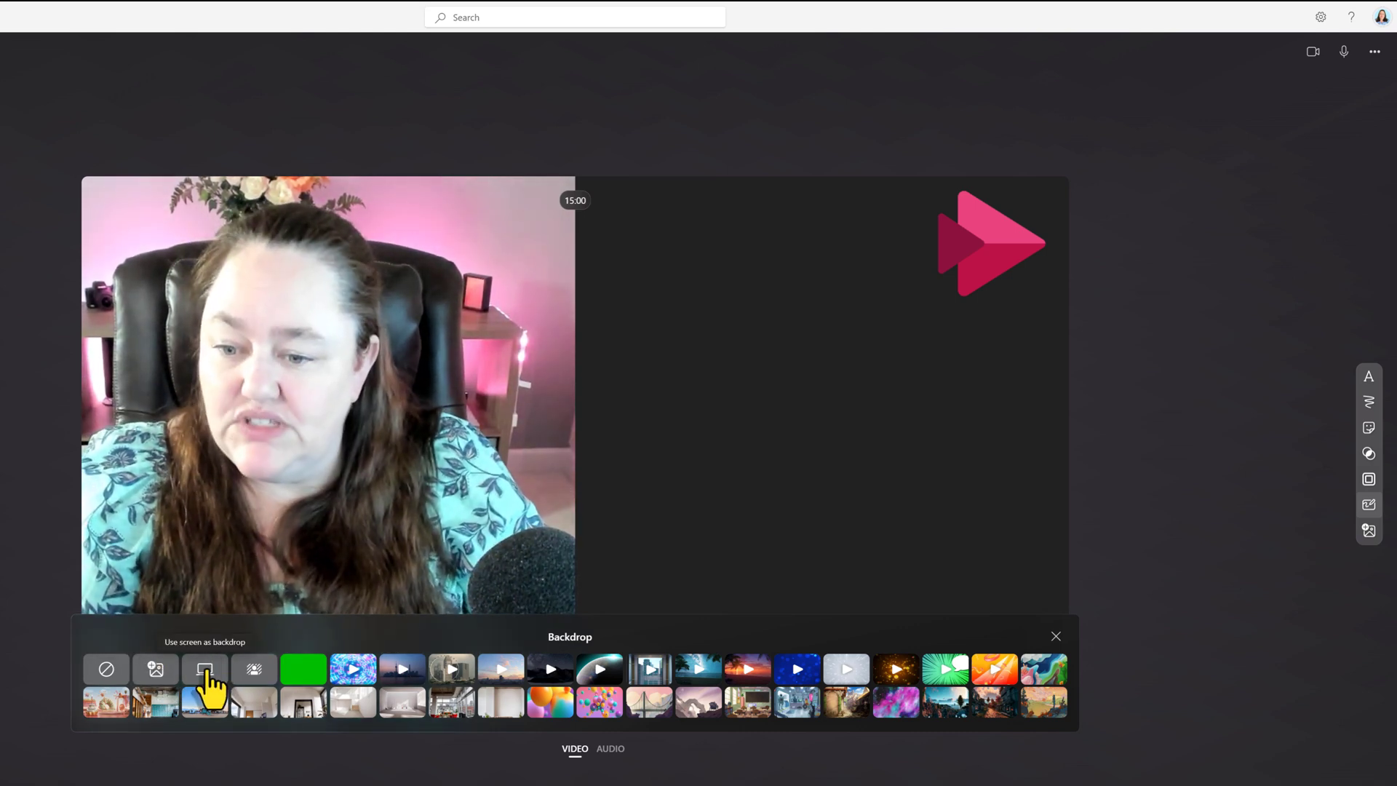
left_click(206, 675)
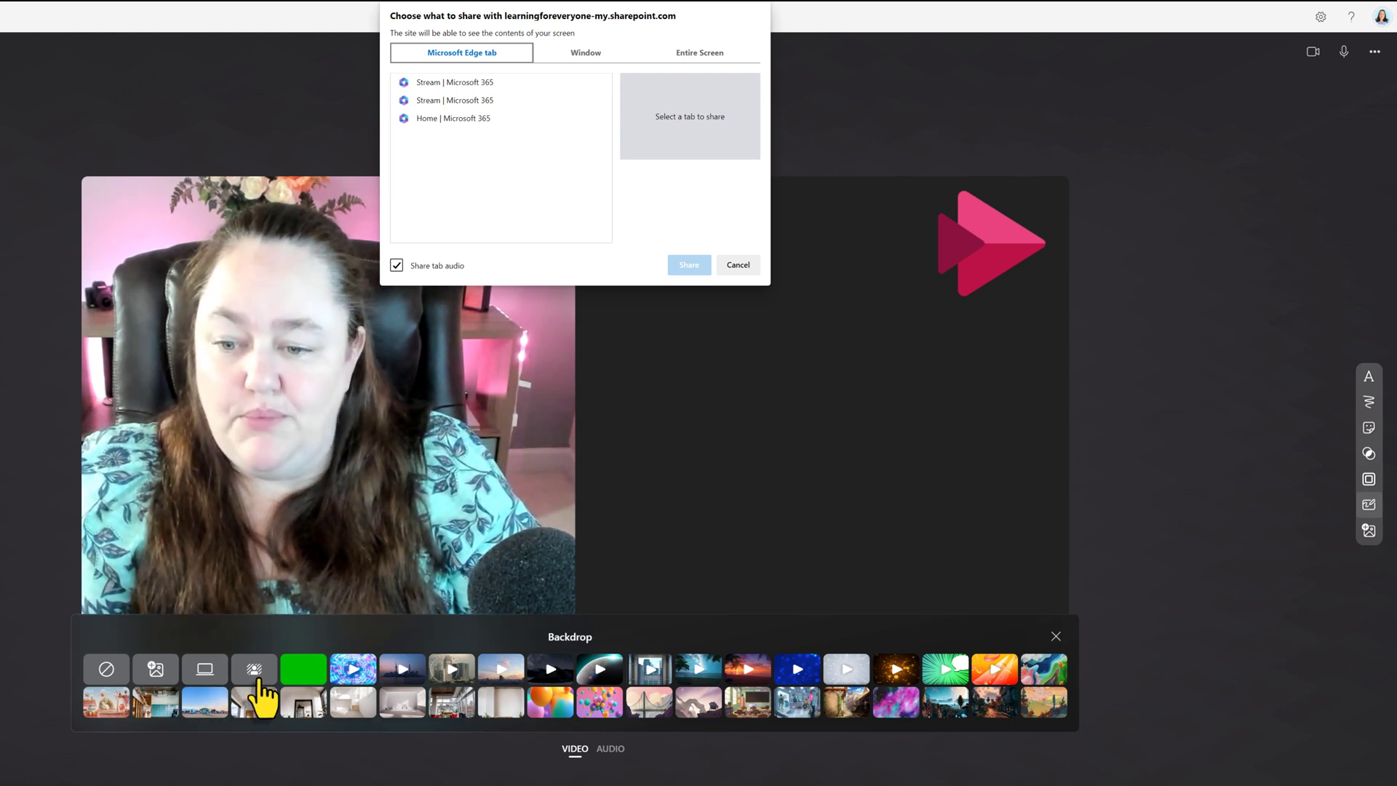
left_click(738, 264)
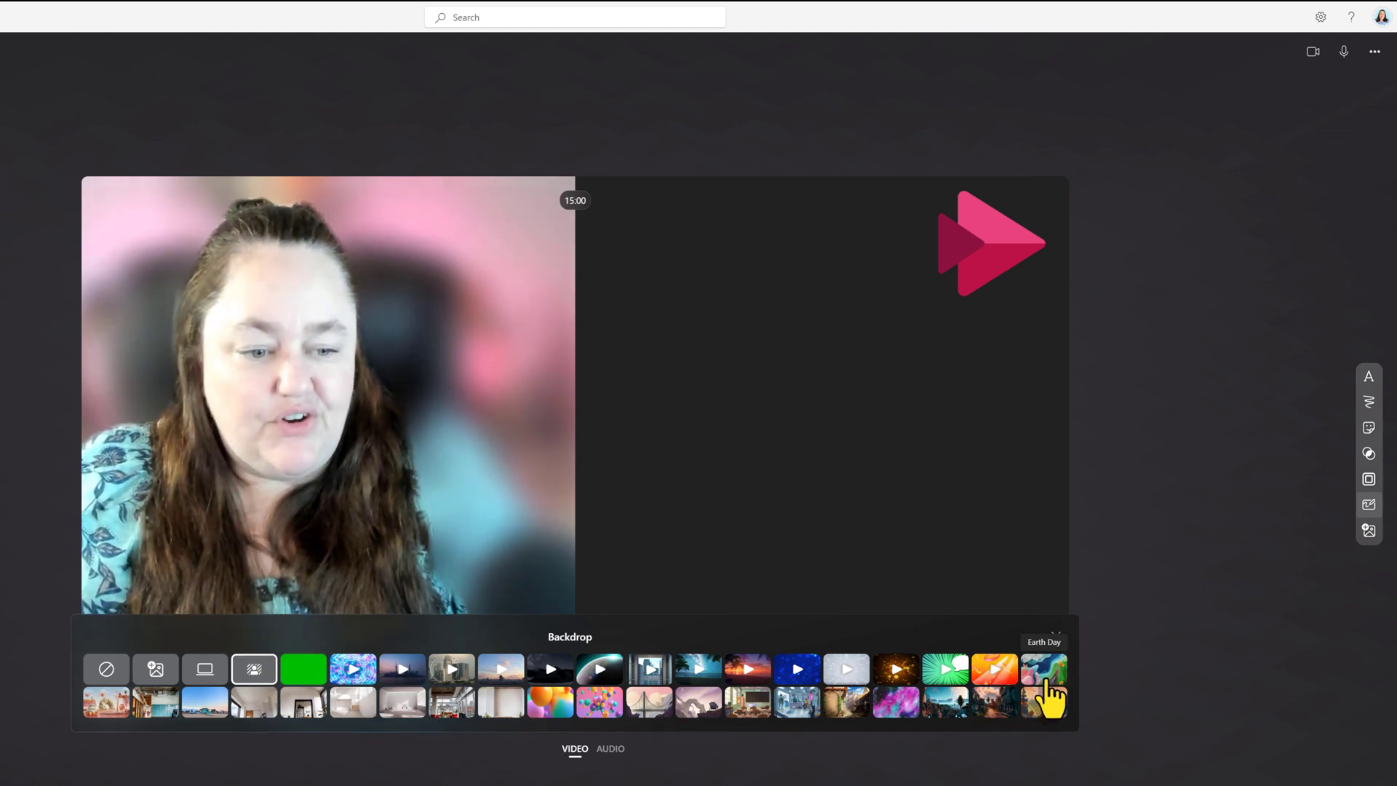
left_click(902, 680)
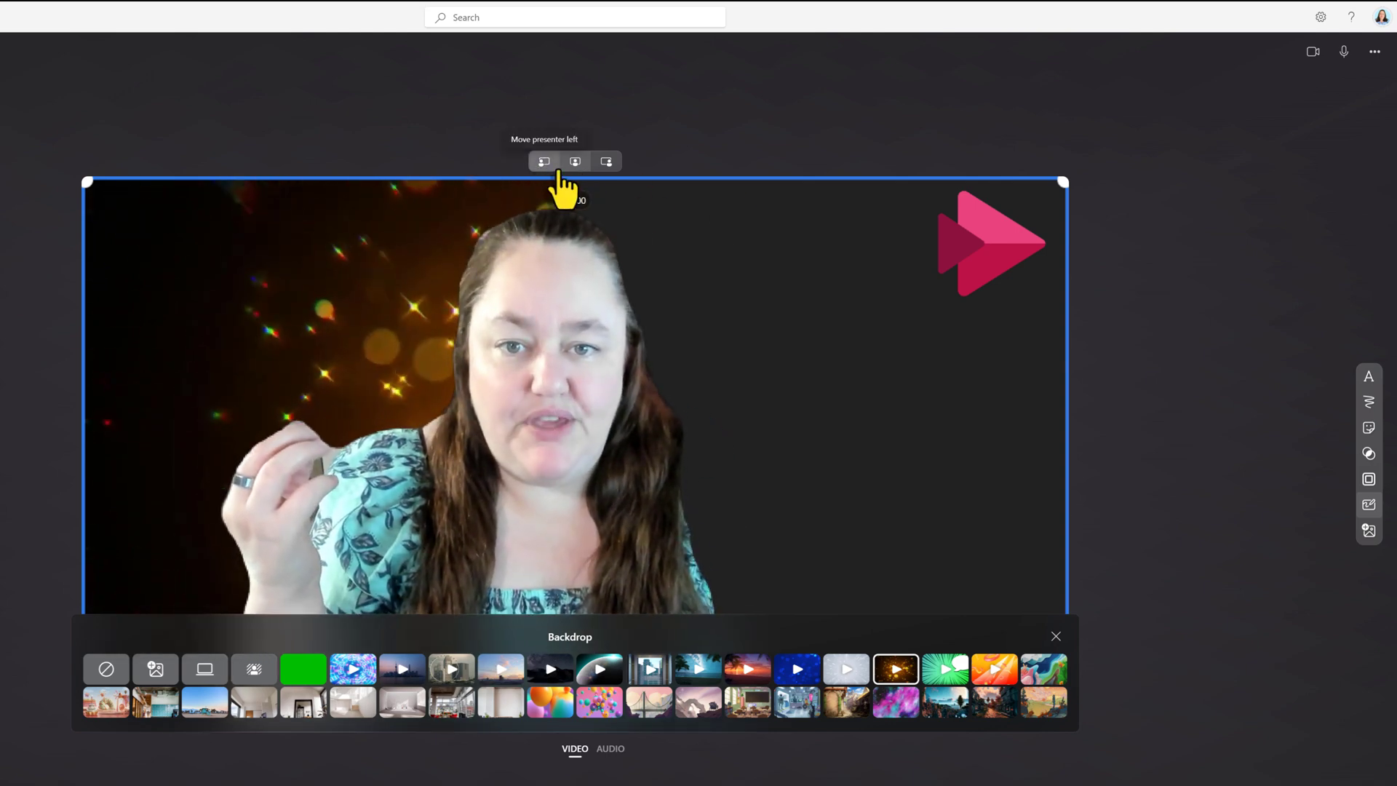
Step: Place the presenter at the bottom-left and switch the recorder to screen capture
left_click(605, 165)
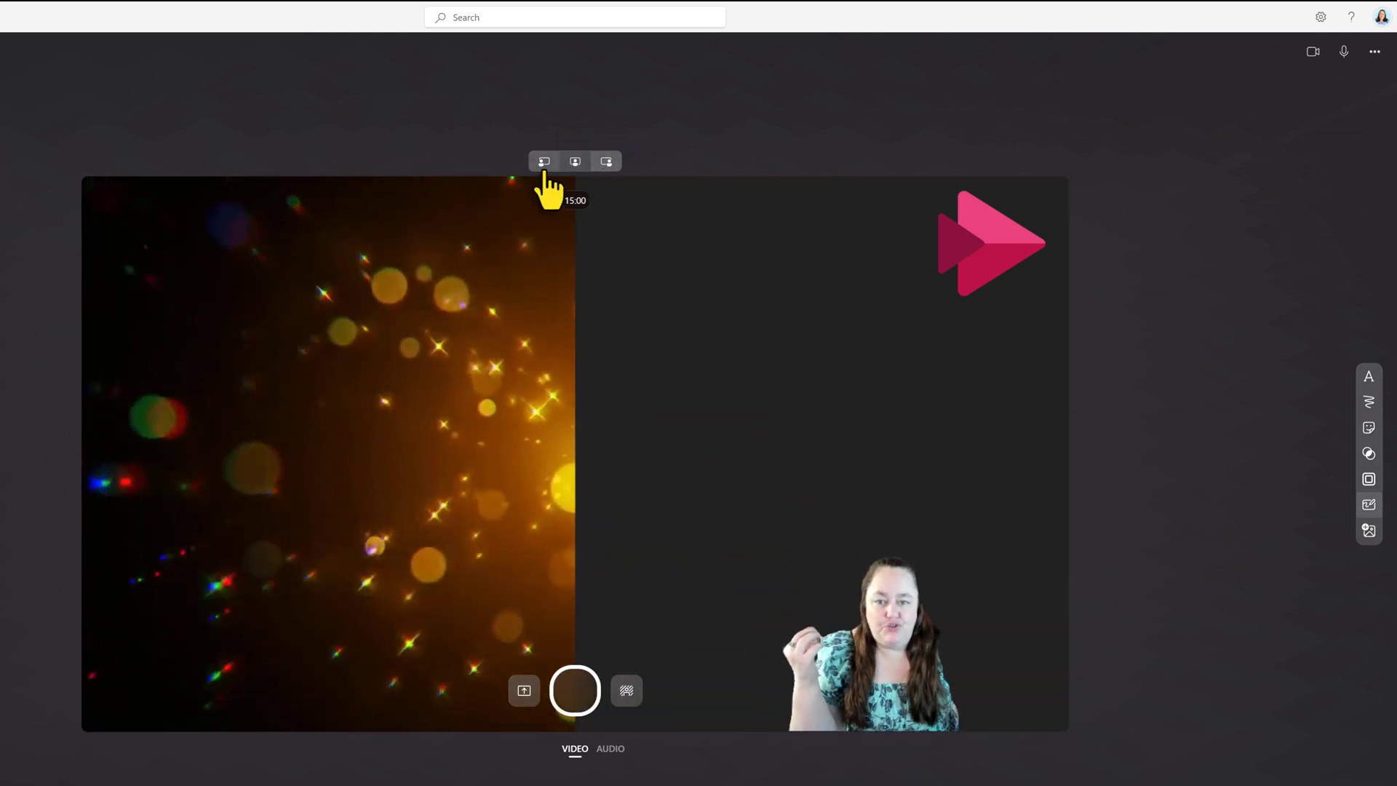
left_click(544, 164)
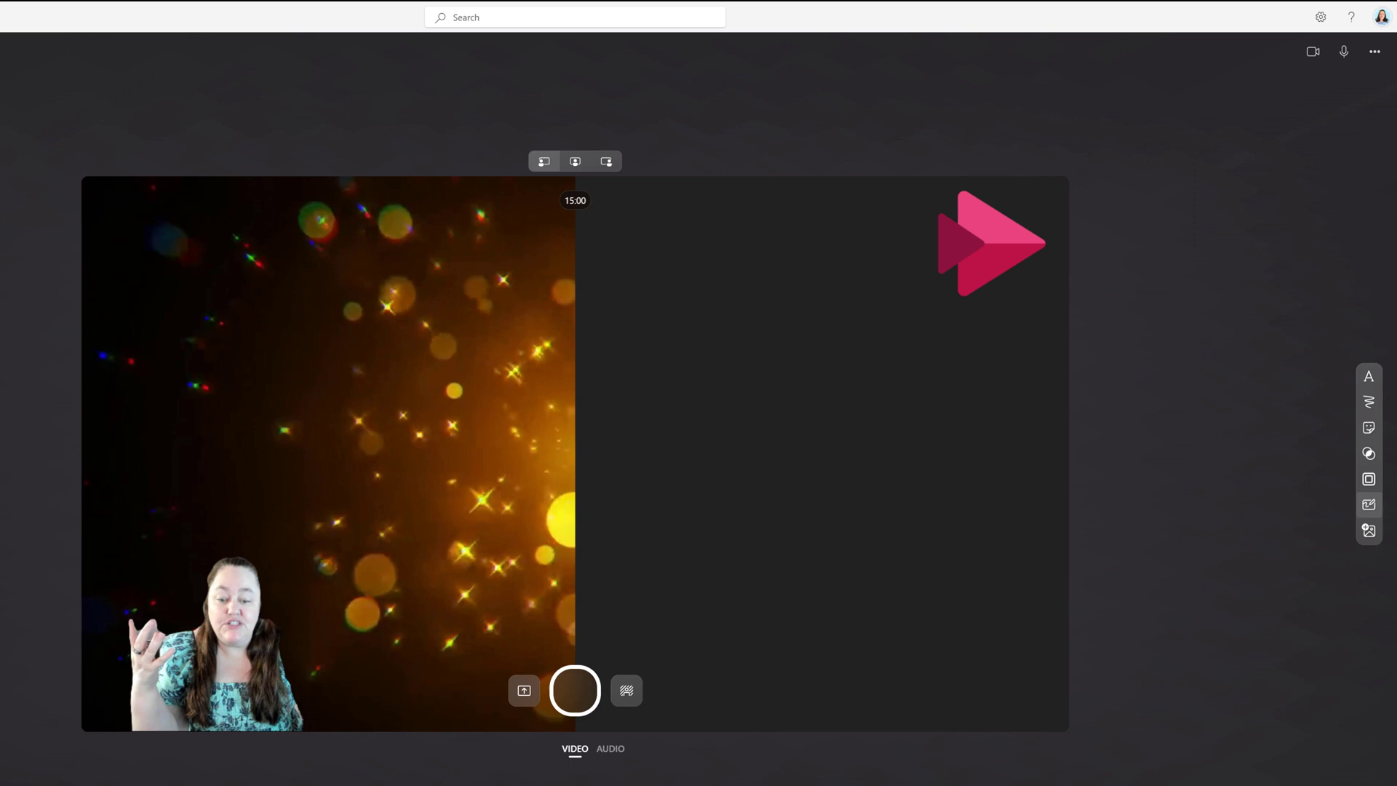
left_click(524, 695)
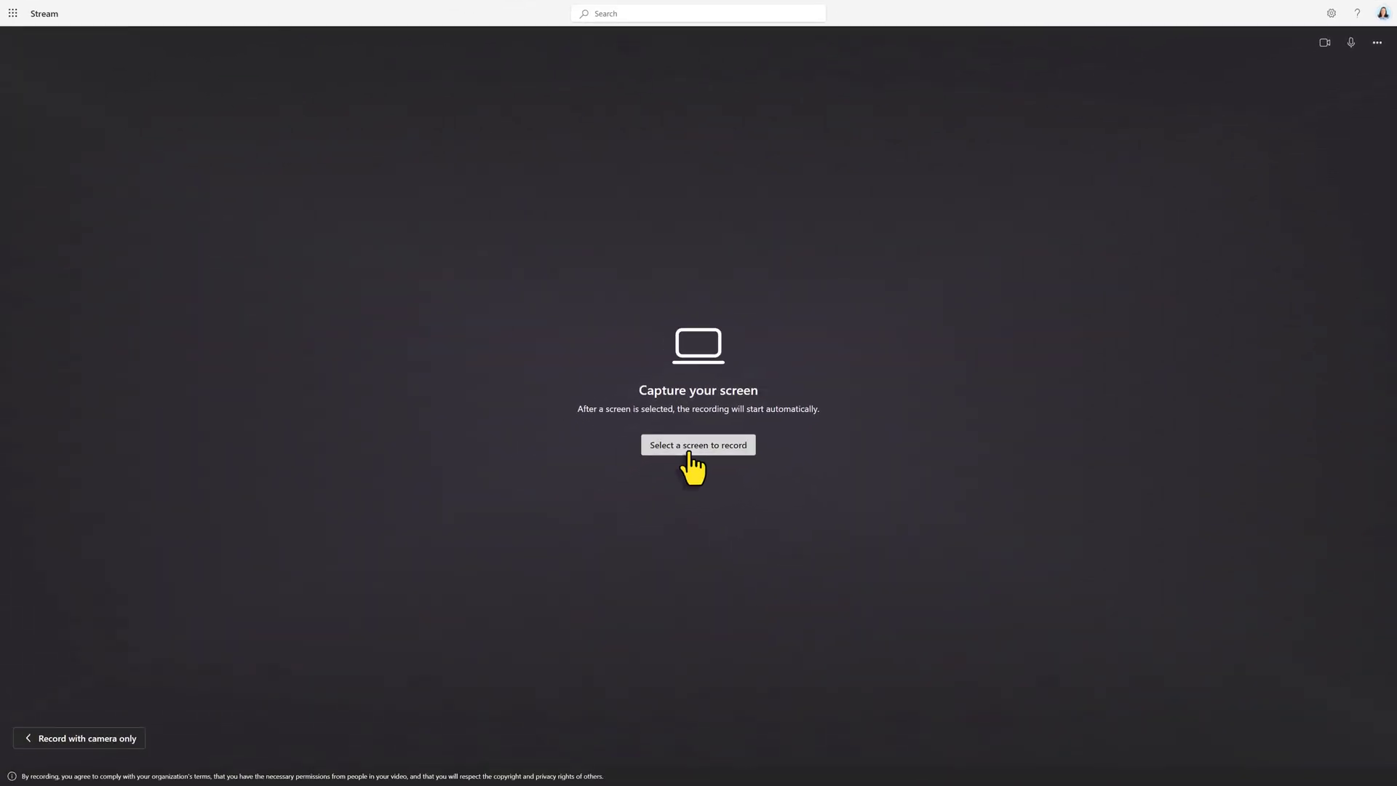
Step: Share the entire Screen 1 to begin recording it
left_click(689, 447)
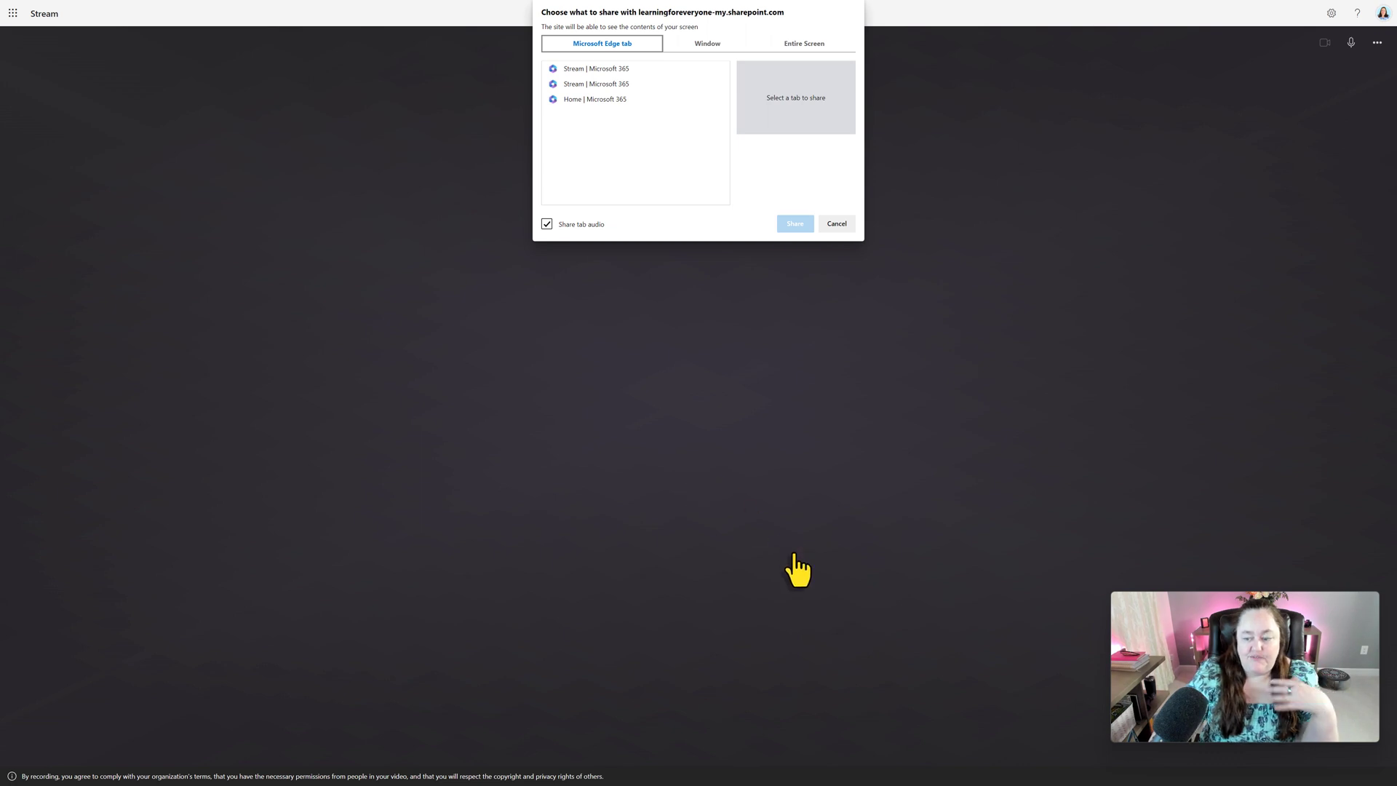
left_click(794, 45)
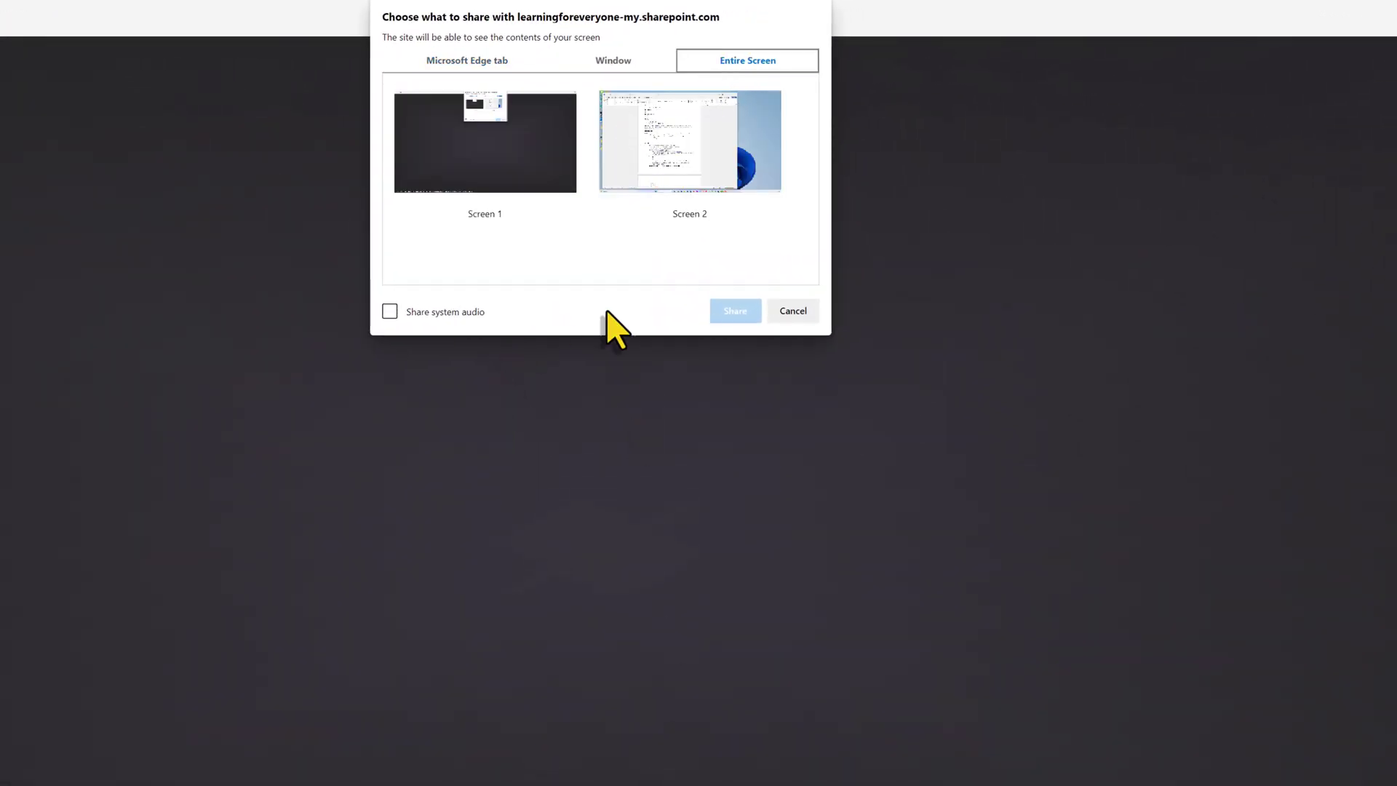
left_click(536, 146)
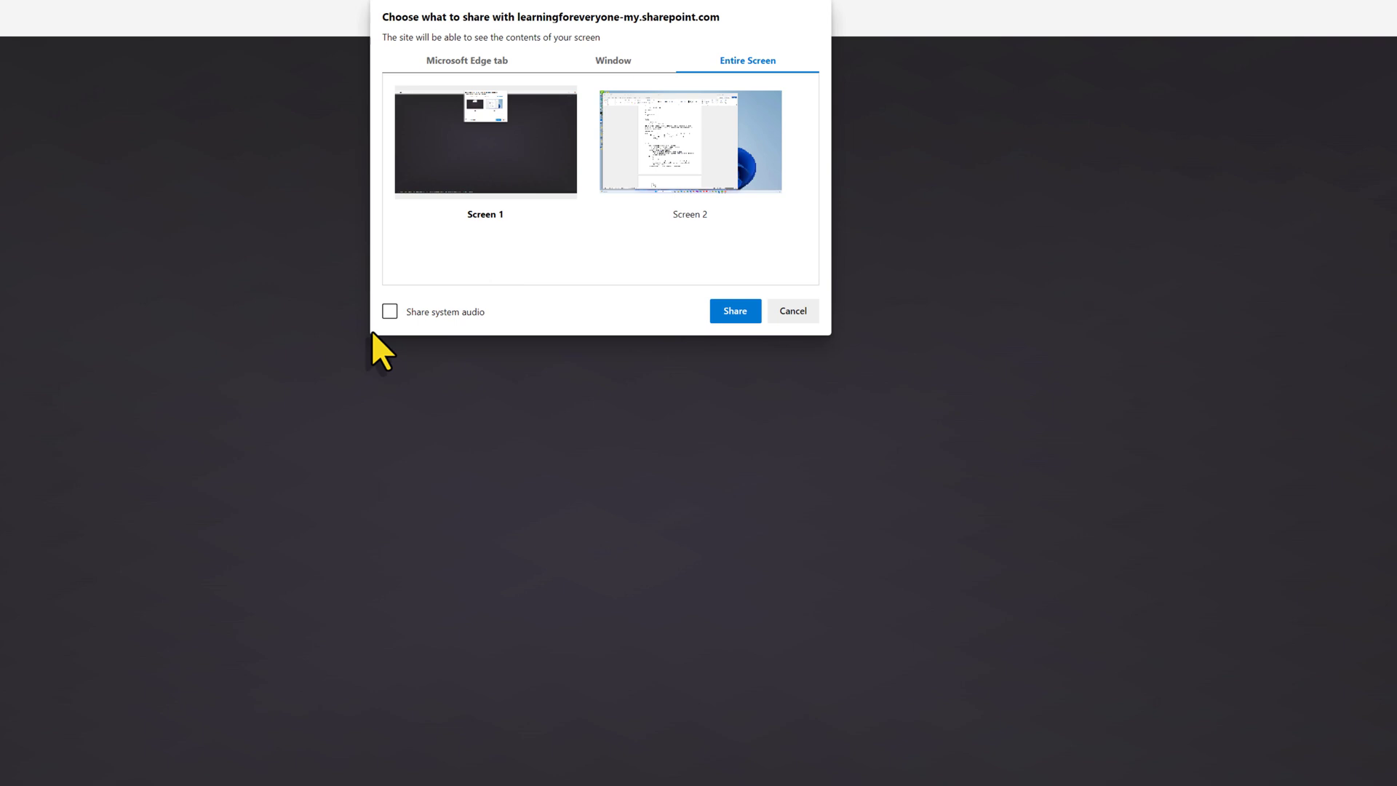
left_click(742, 318)
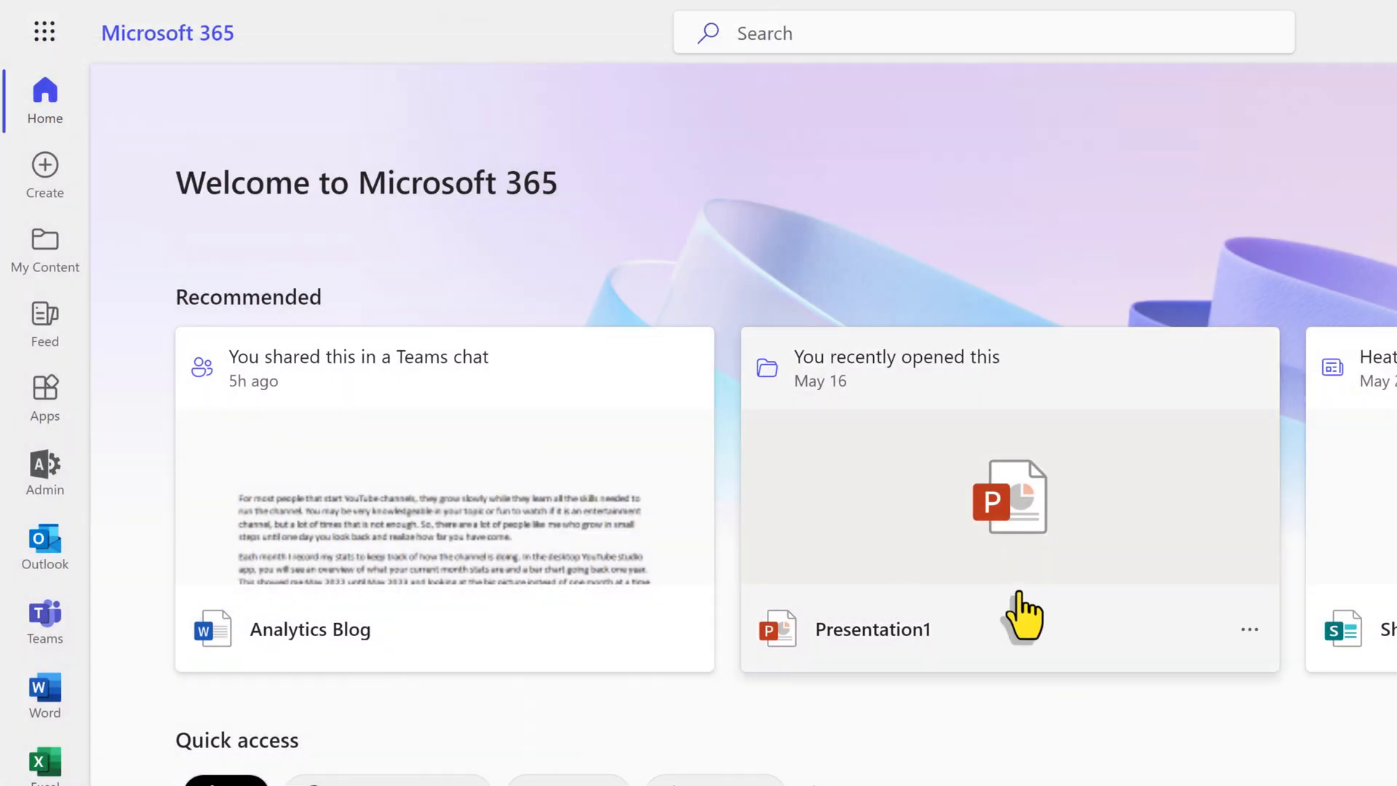
Step: Demonstrate opening Stream from the Microsoft 365 app launcher
left_click(41, 42)
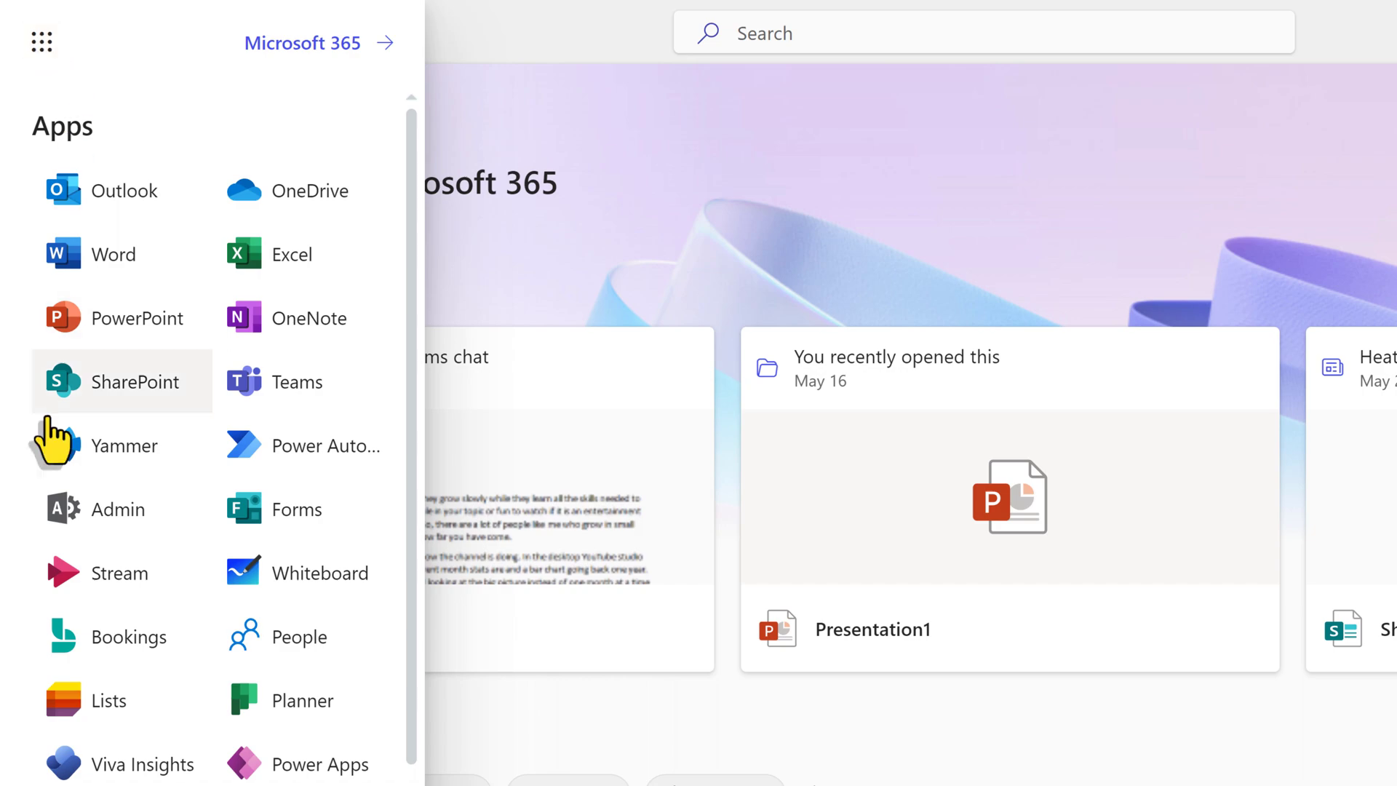
left_click(78, 578)
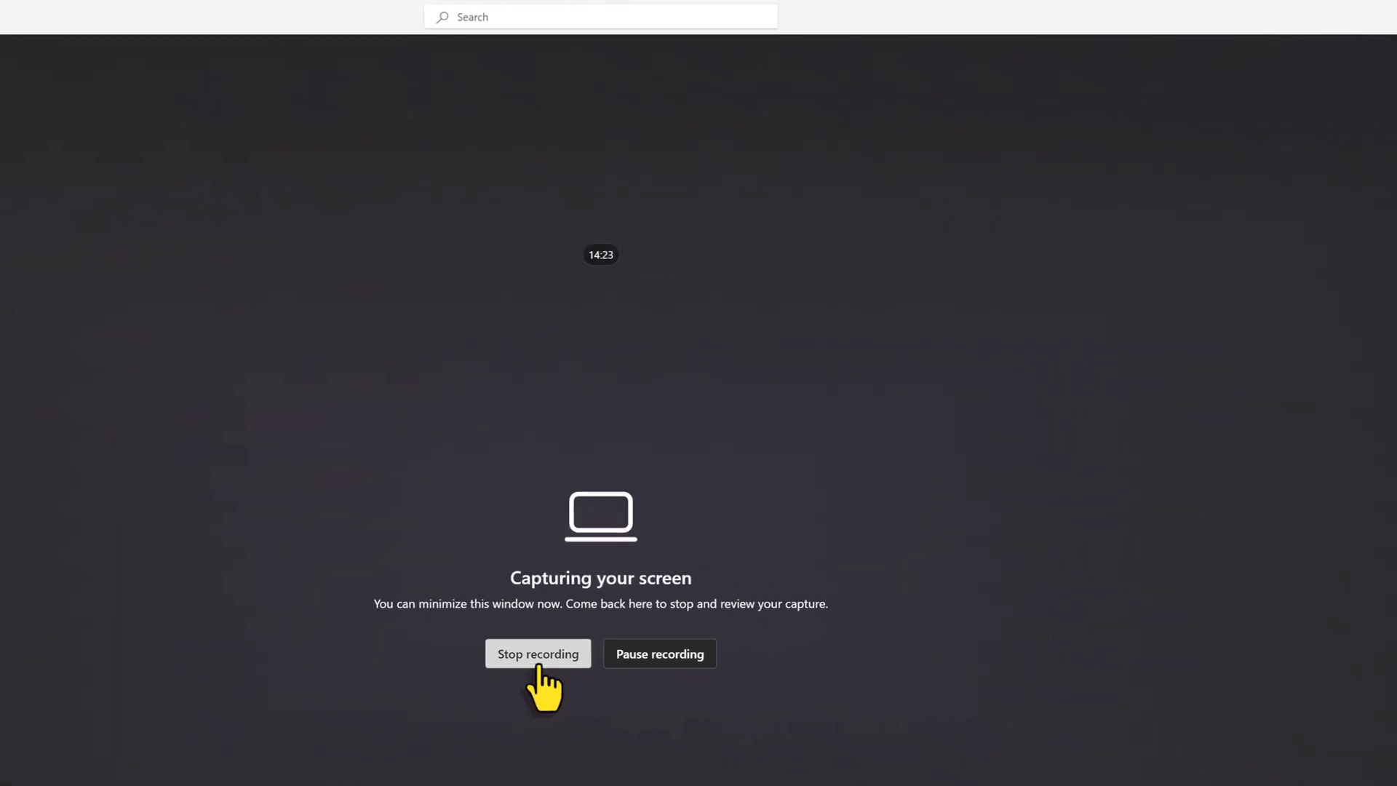
Step: Stop recording and trim the clip to keep only 0:14 through 0:34
left_click(535, 668)
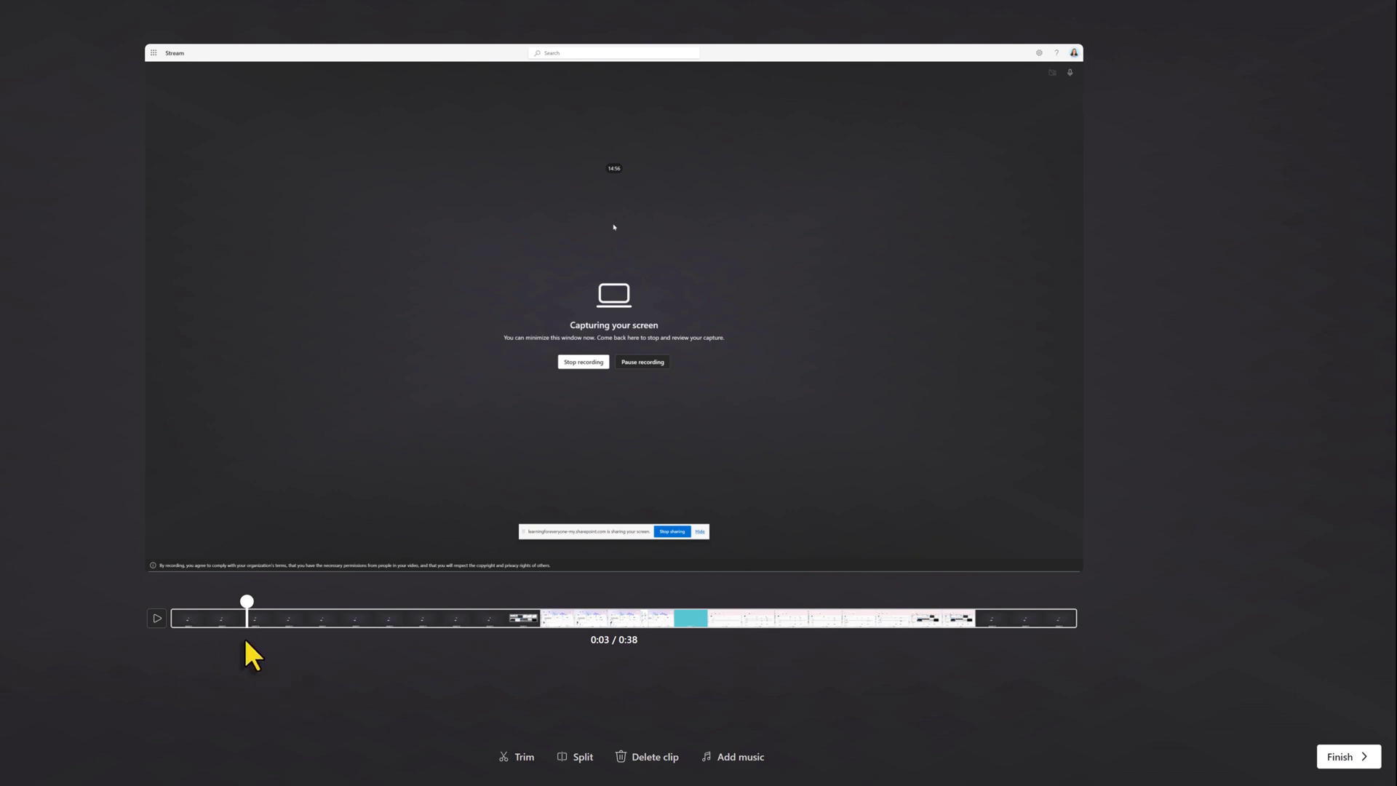
left_click(516, 757)
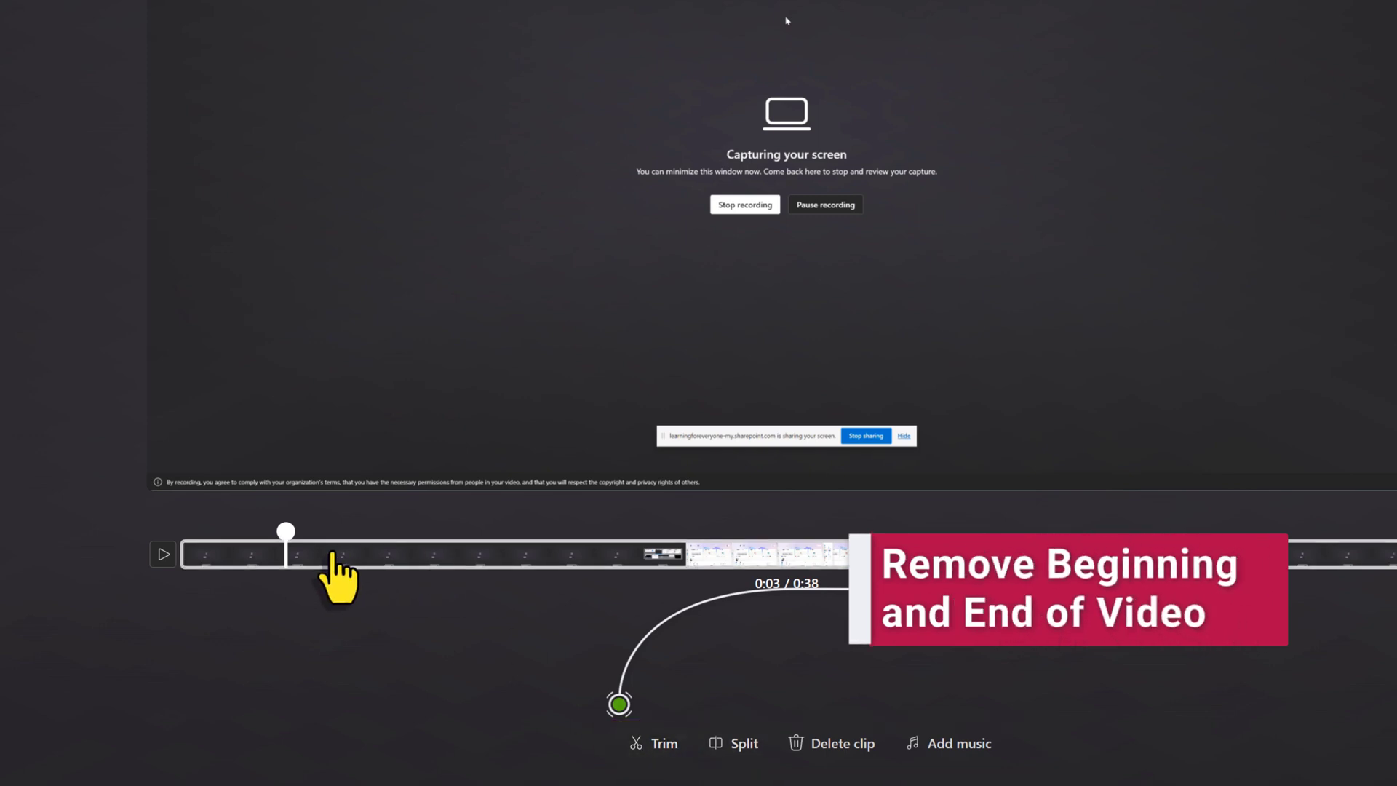
left_click_drag(287, 550, 435, 551)
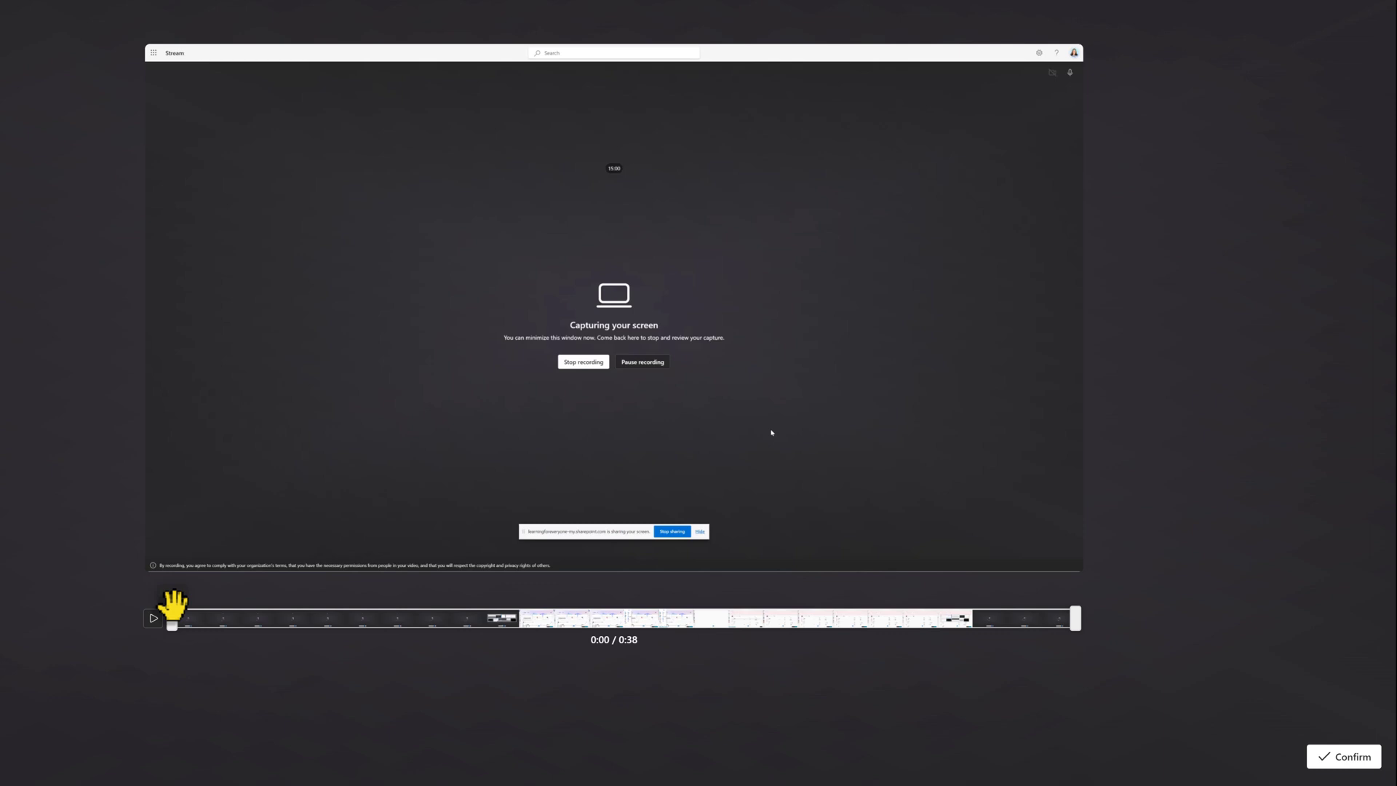
left_click_drag(173, 617, 515, 624)
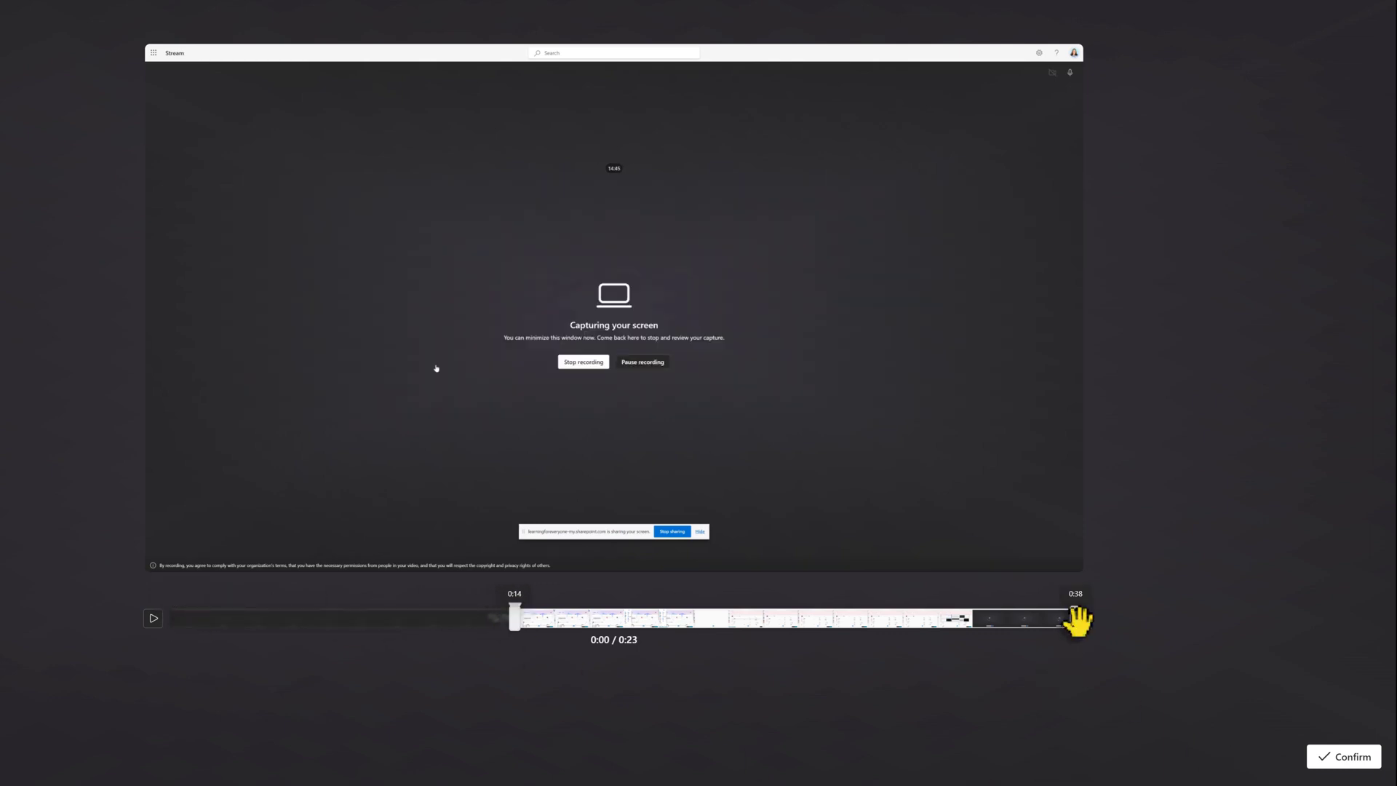
left_click_drag(1076, 619, 980, 626)
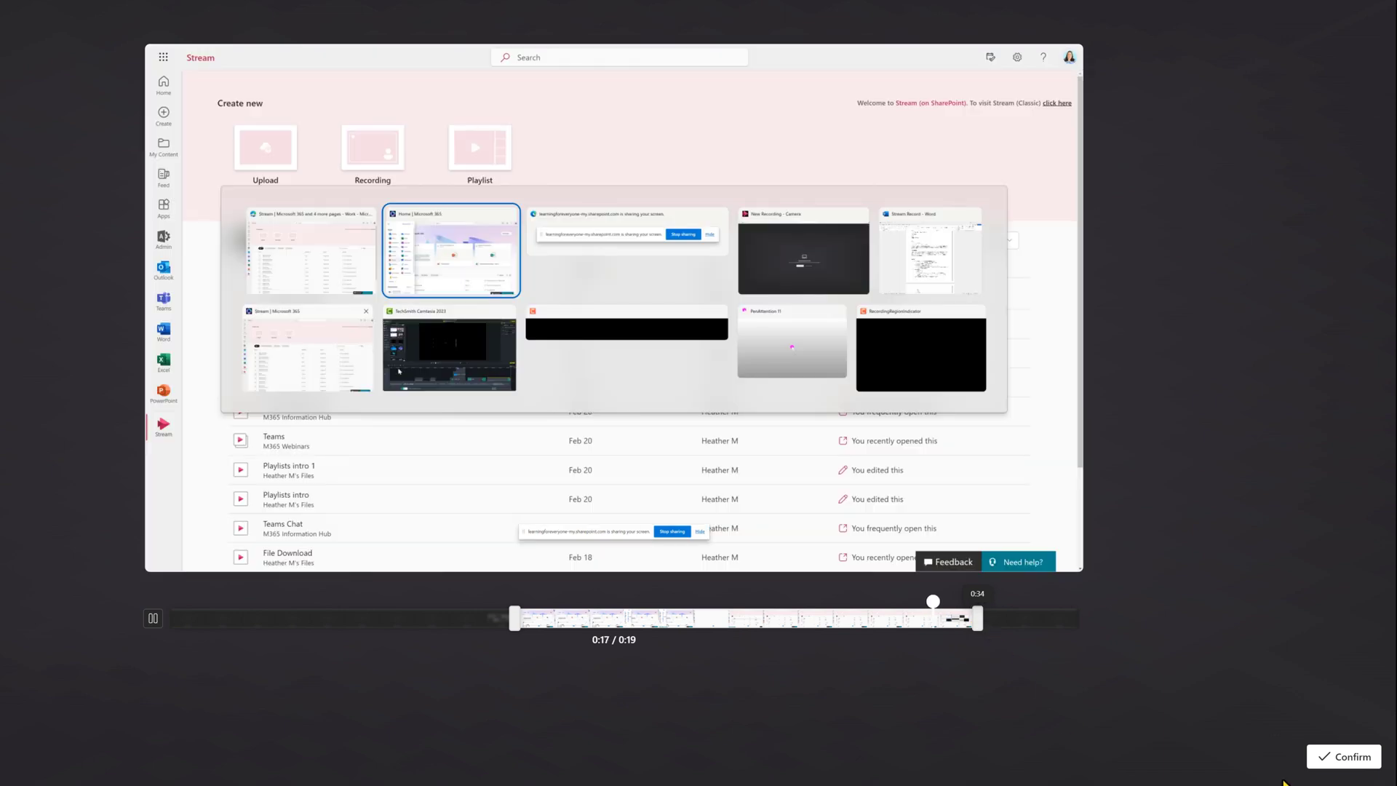
left_click(1344, 757)
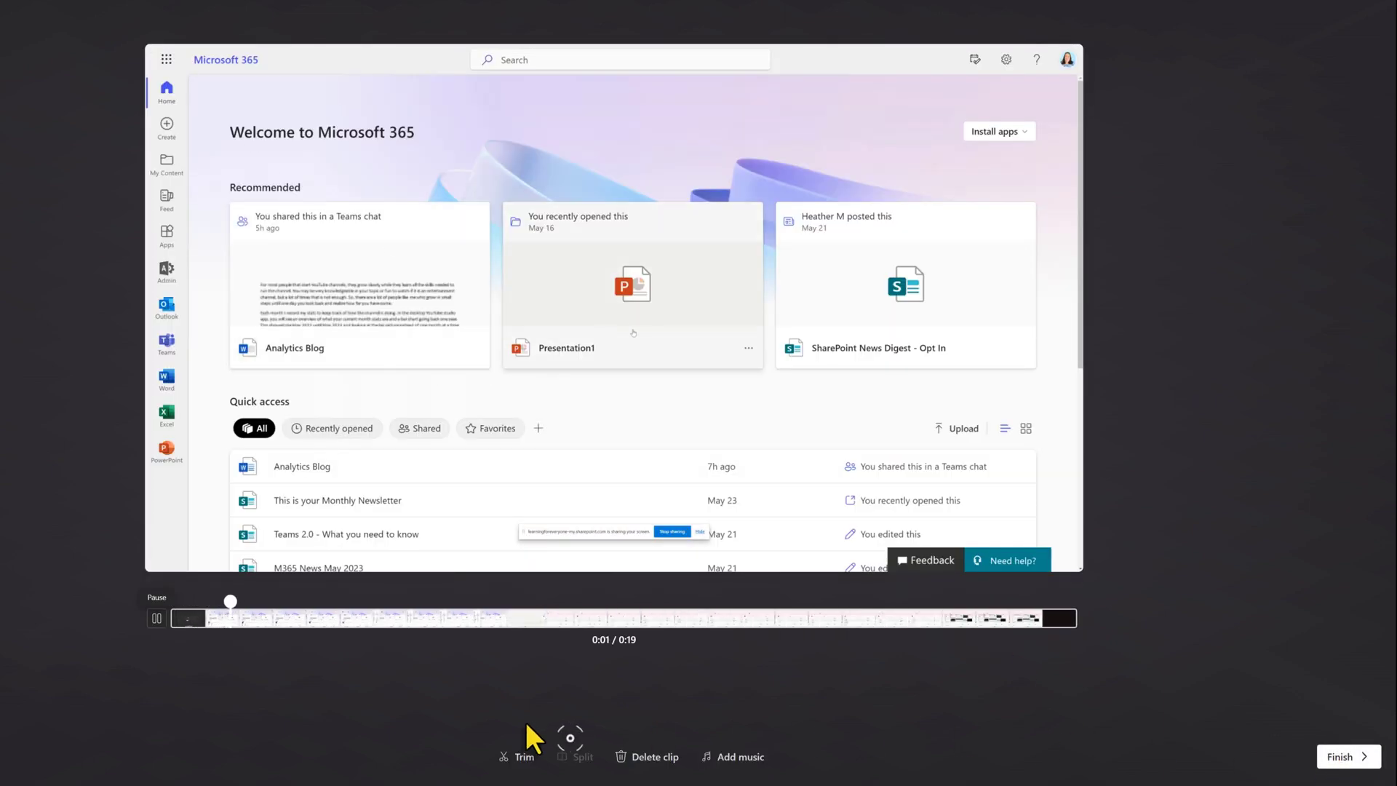
Step: Split the clip at 0:07 and remove the unwanted section, leaving a 0:14 video
left_click(156, 618)
left_click_drag(300, 607, 507, 636)
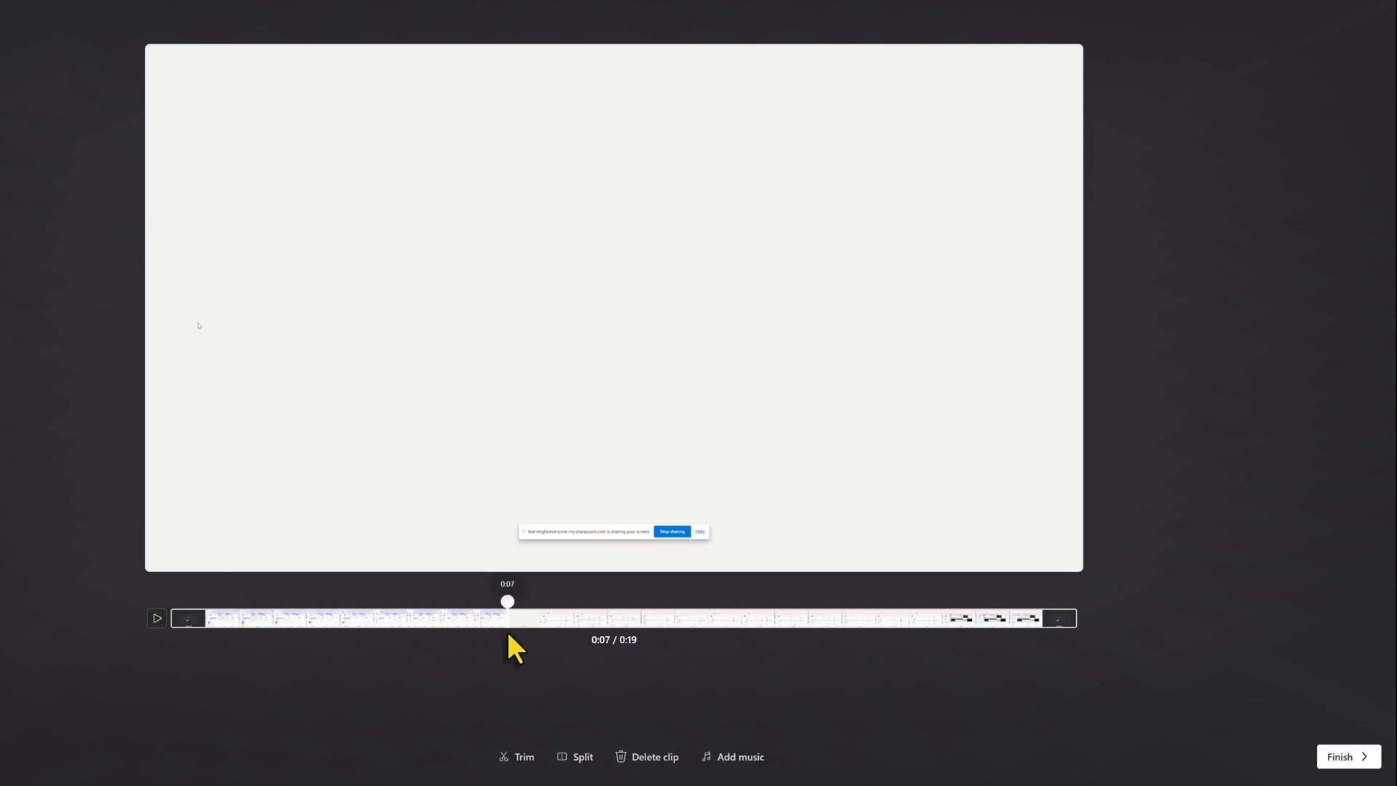
left_click(580, 757)
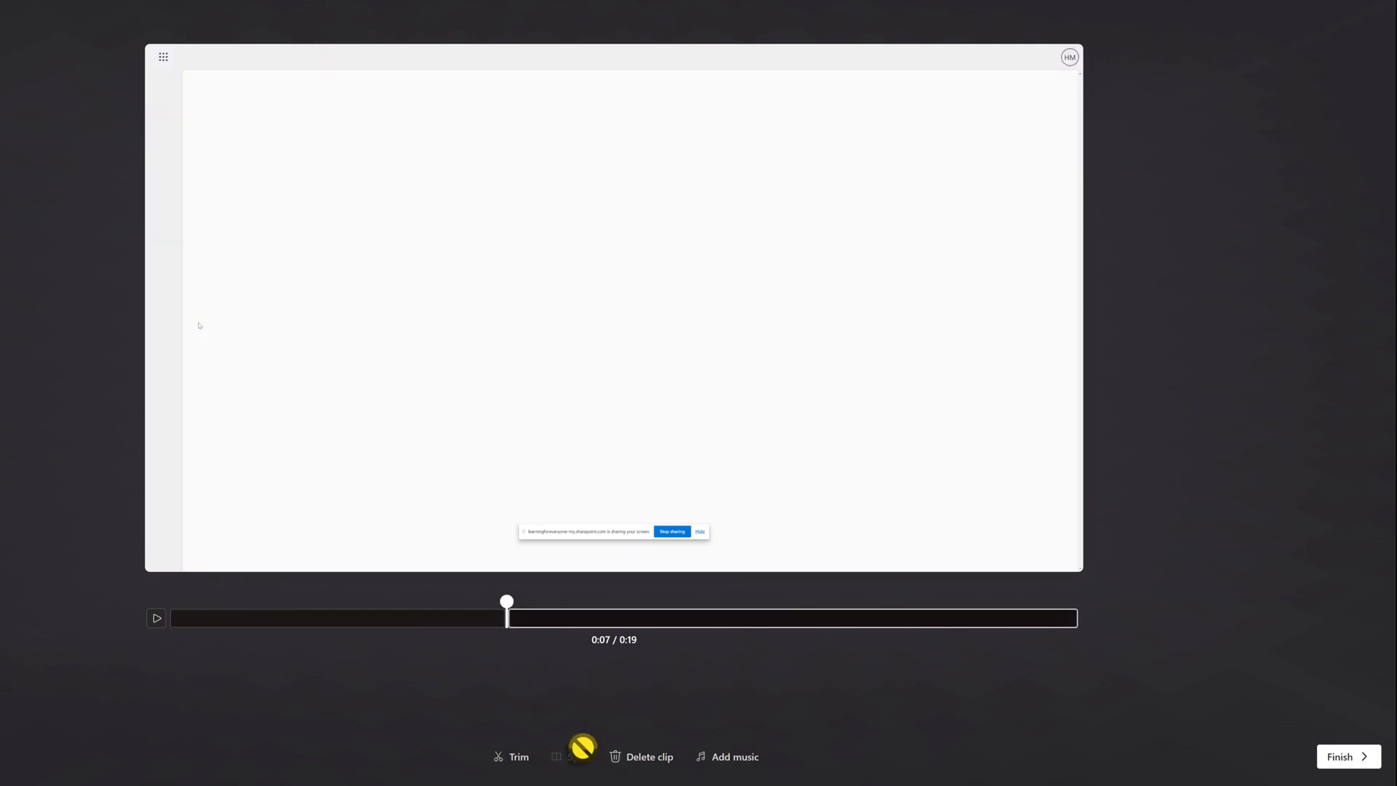
left_click_drag(515, 615, 472, 624)
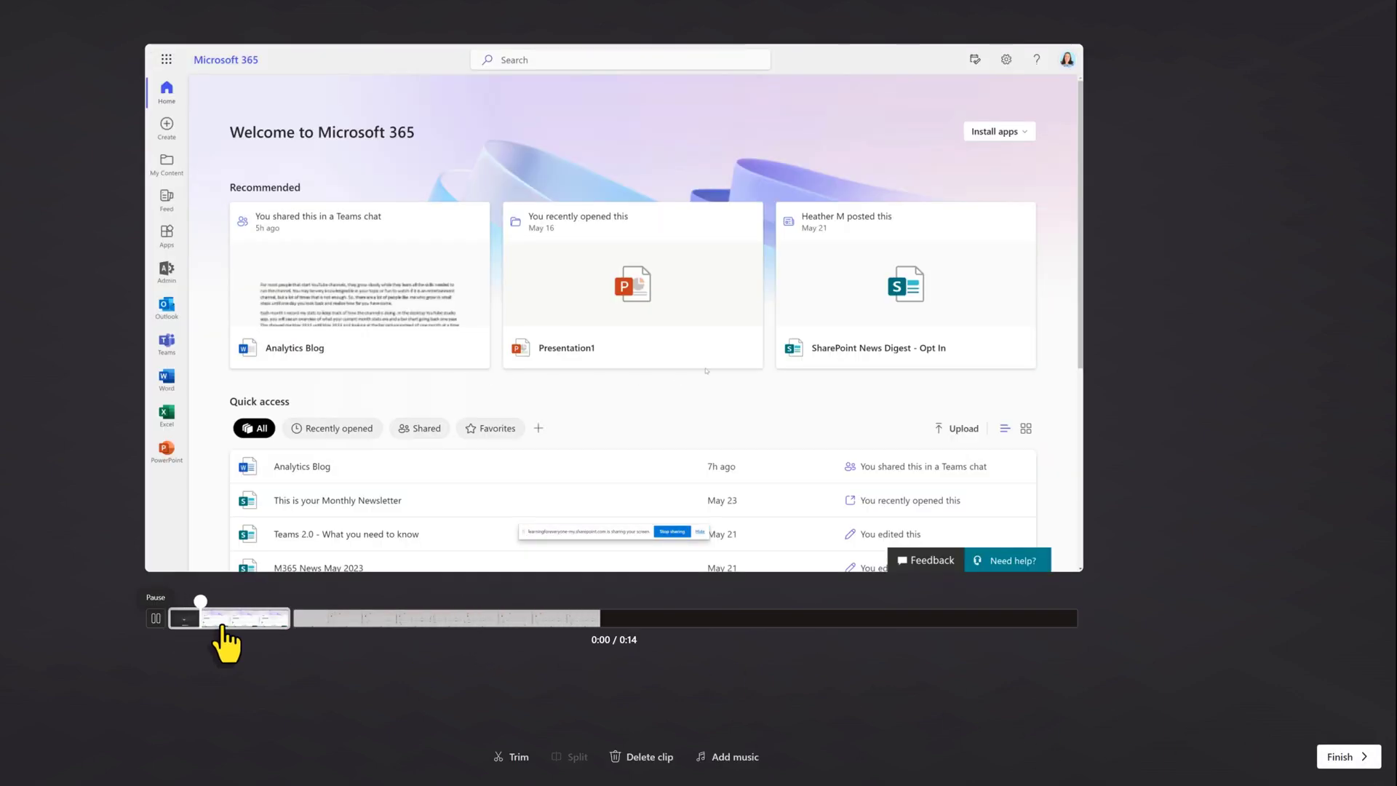
left_click(356, 623)
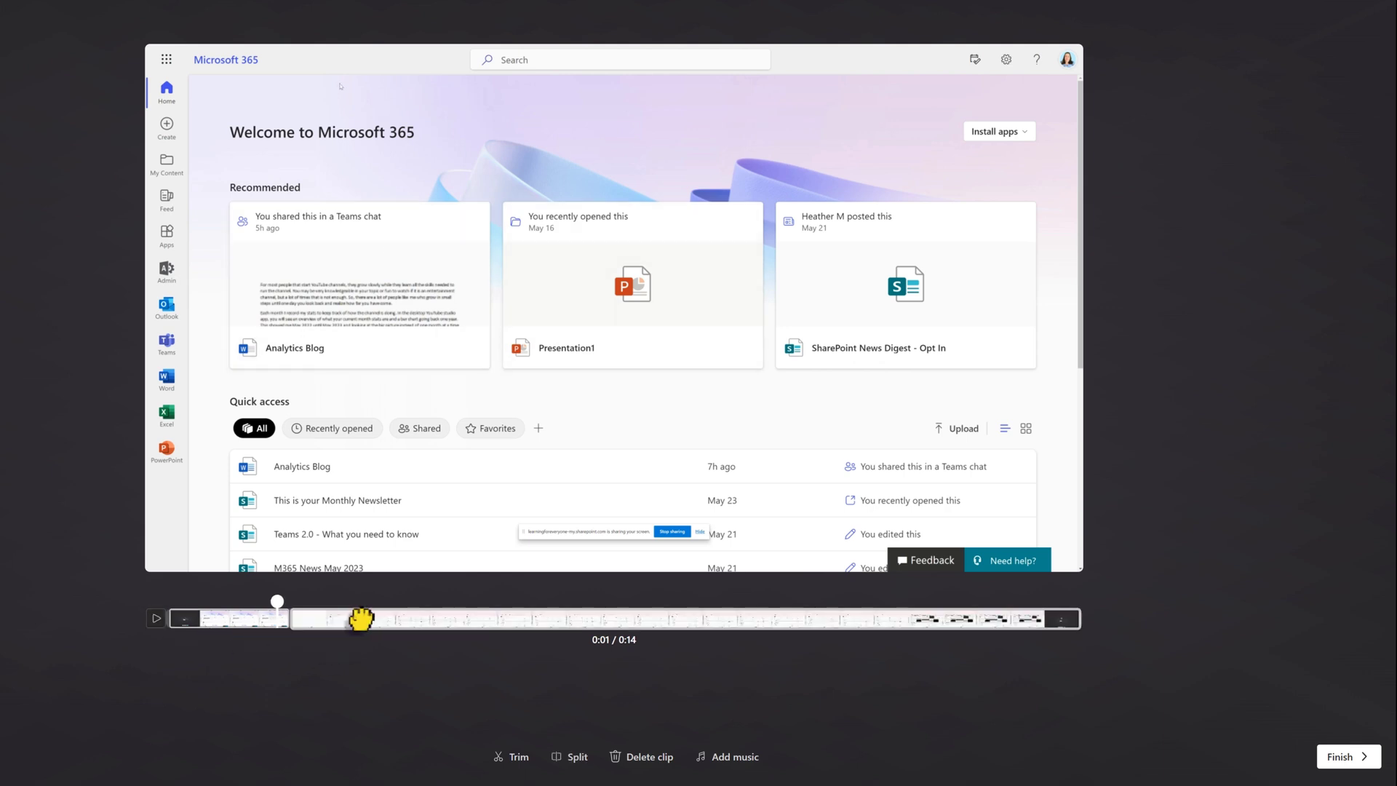
mouse_move(278, 603)
left_mouse_down()
mouse_move(328, 604)
mouse_move(262, 604)
mouse_move(334, 604)
mouse_move(279, 604)
left_mouse_up()
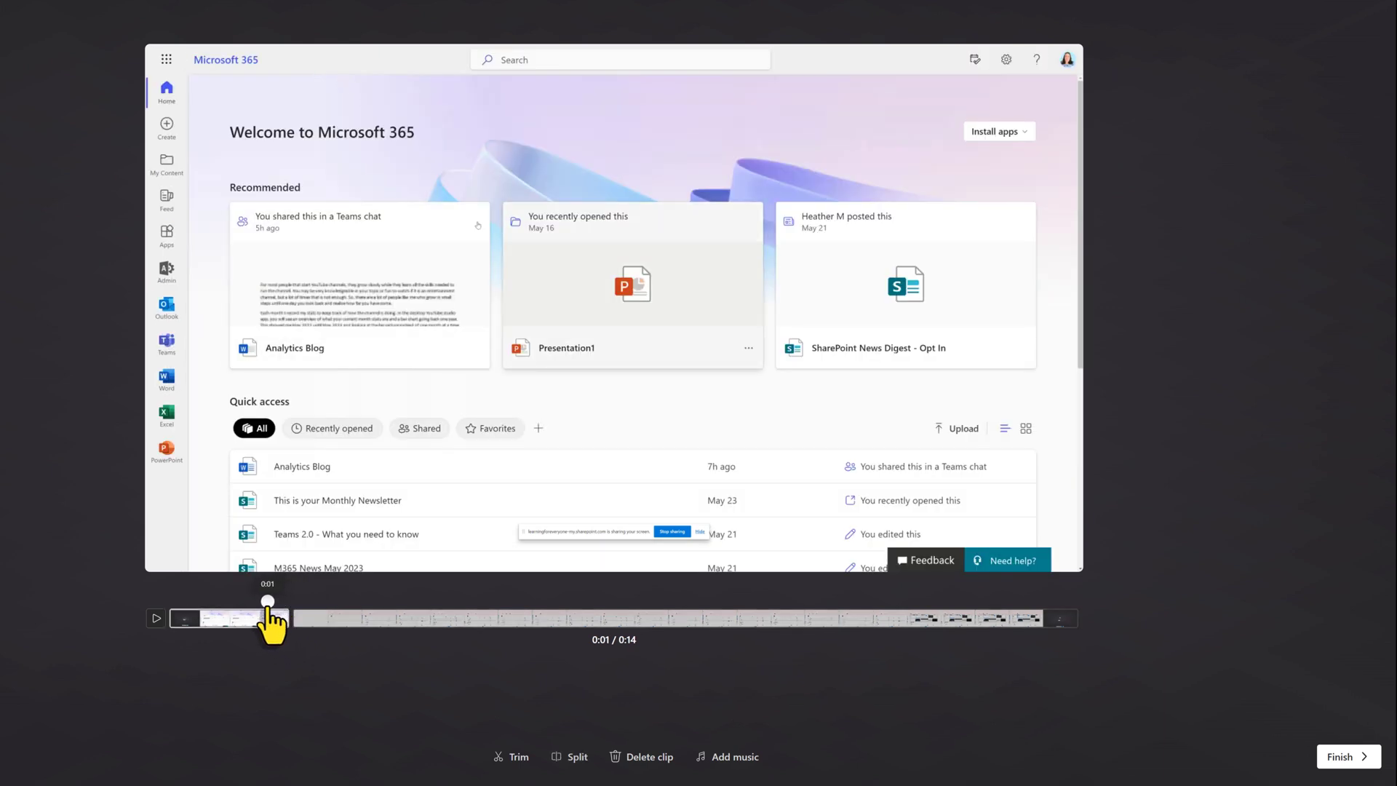
left_click_drag(274, 607, 334, 608)
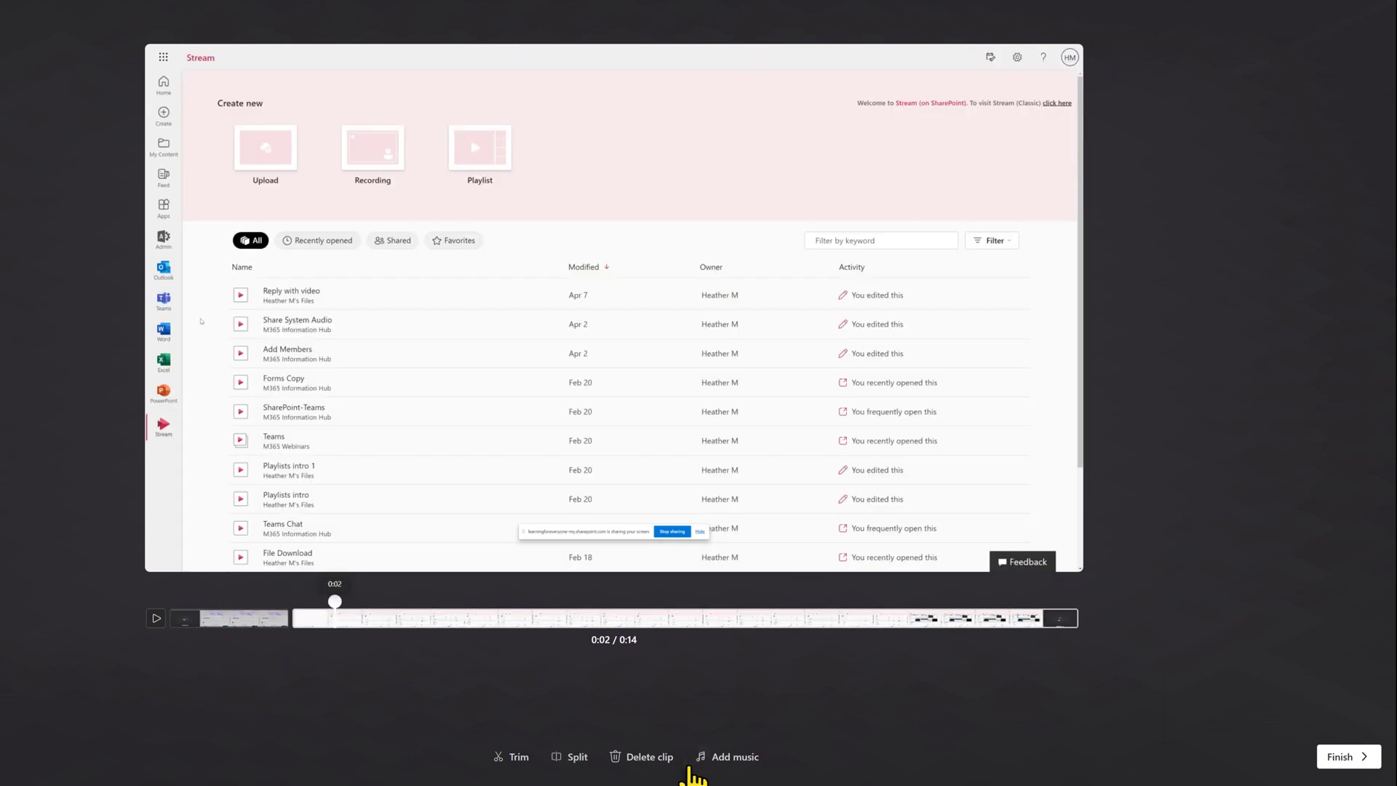
Step: Preview the High Tech track Tinkering and add it as background music
left_click(734, 758)
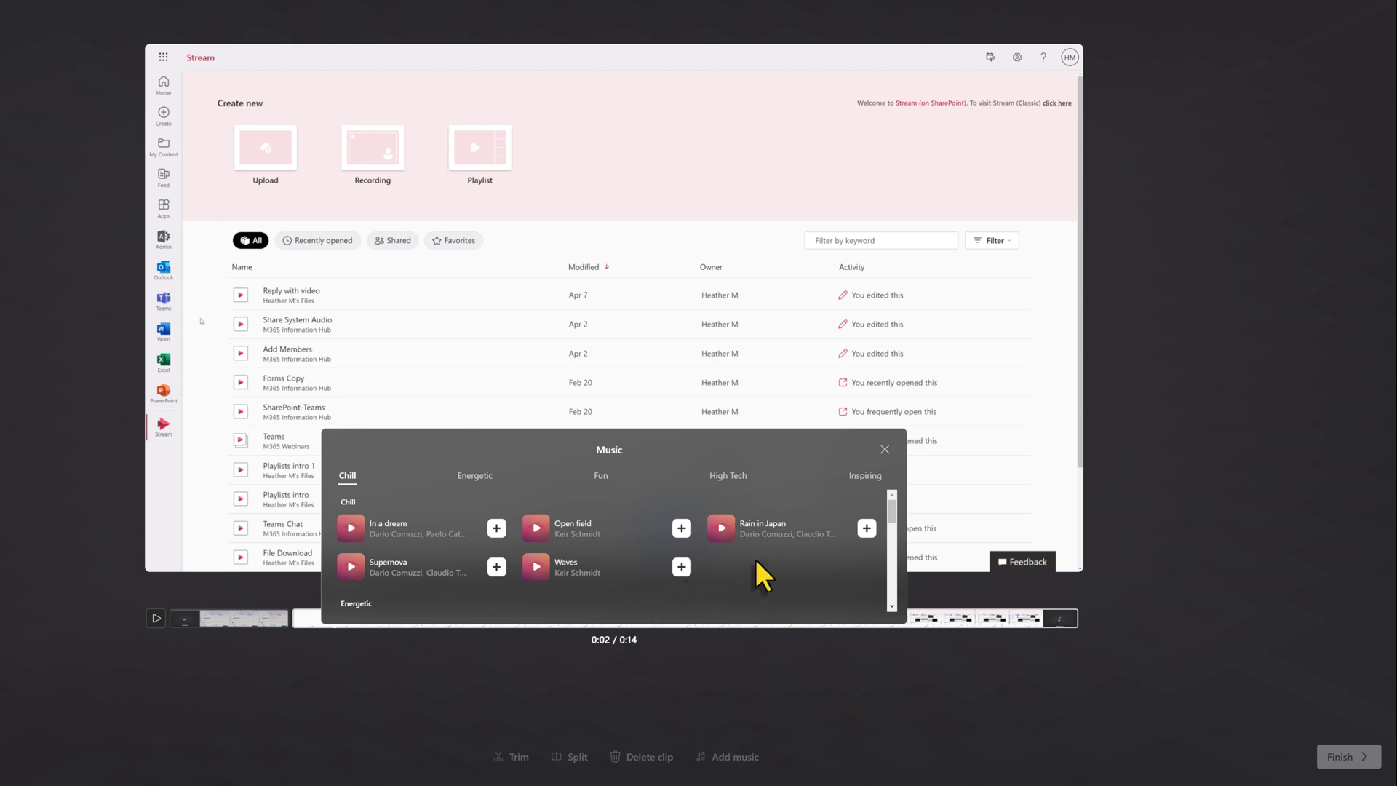
scroll(756, 563, "down", 5)
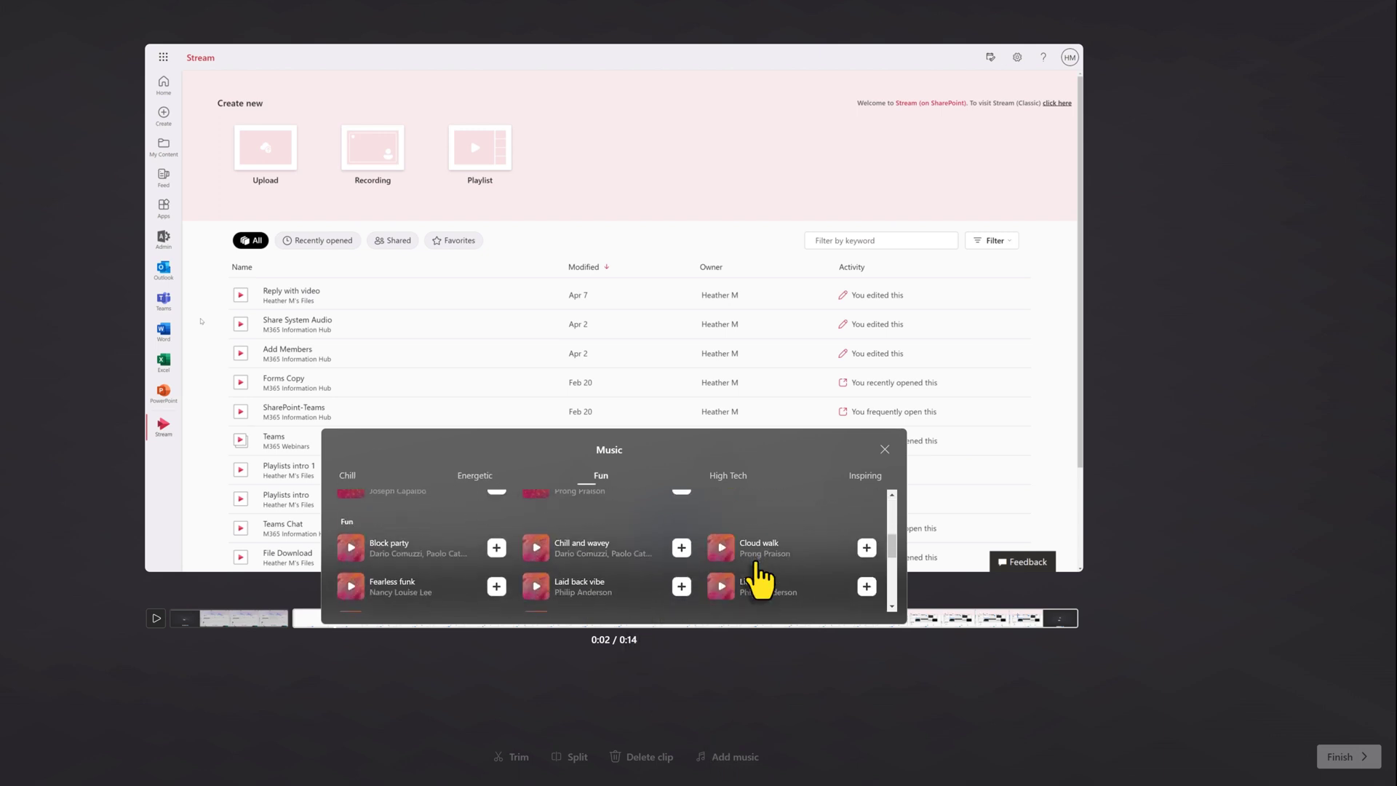
scroll(757, 577, "down", 4)
scroll(551, 593, "up", 1)
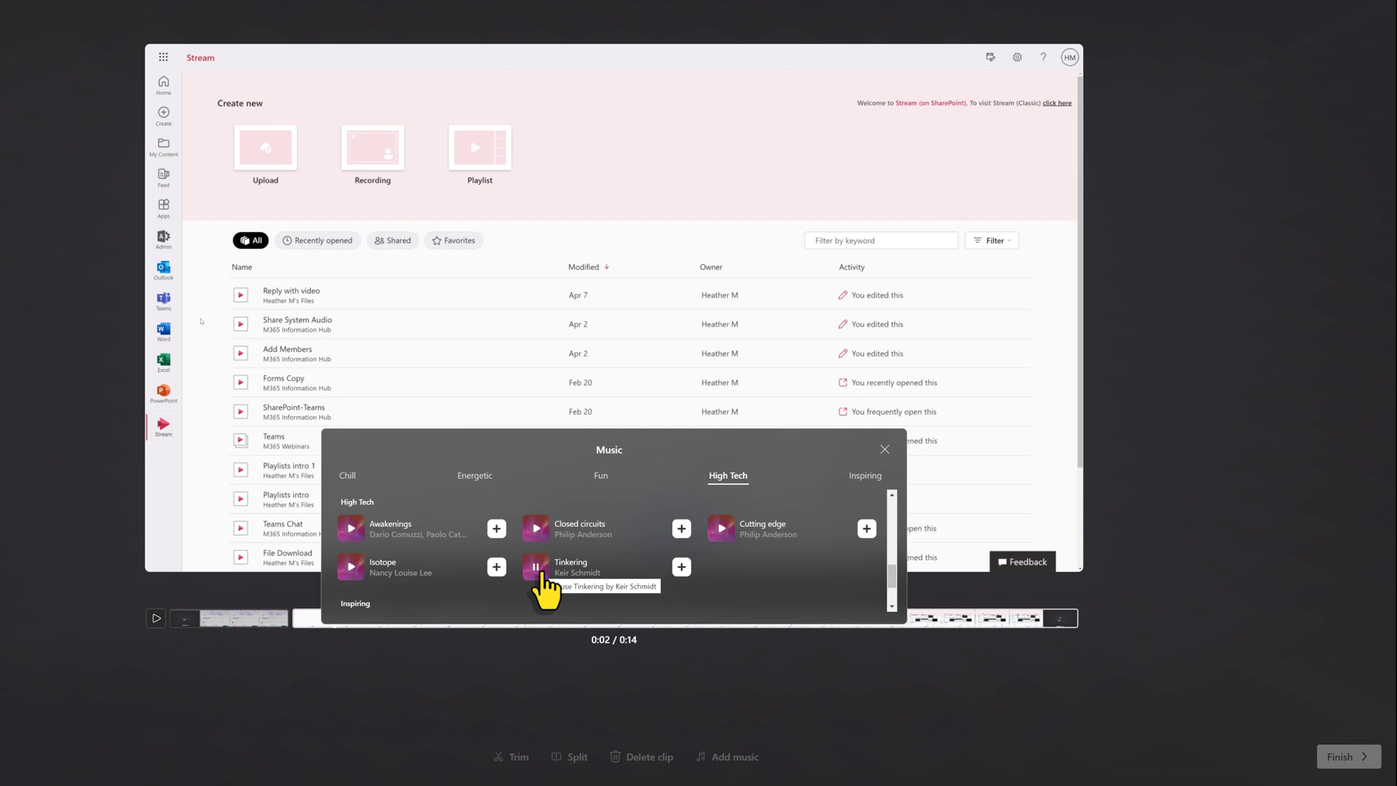
left_click(539, 575)
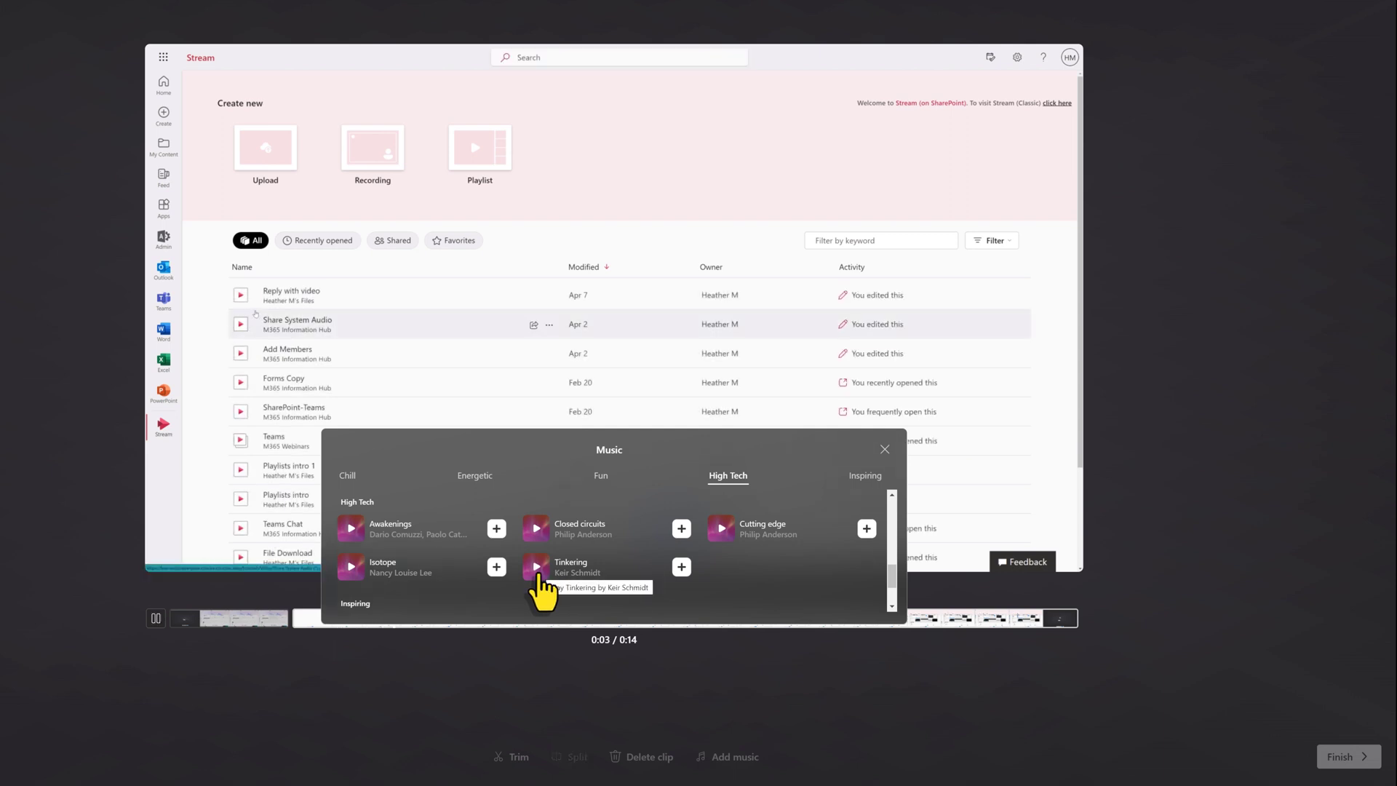
left_click(156, 617)
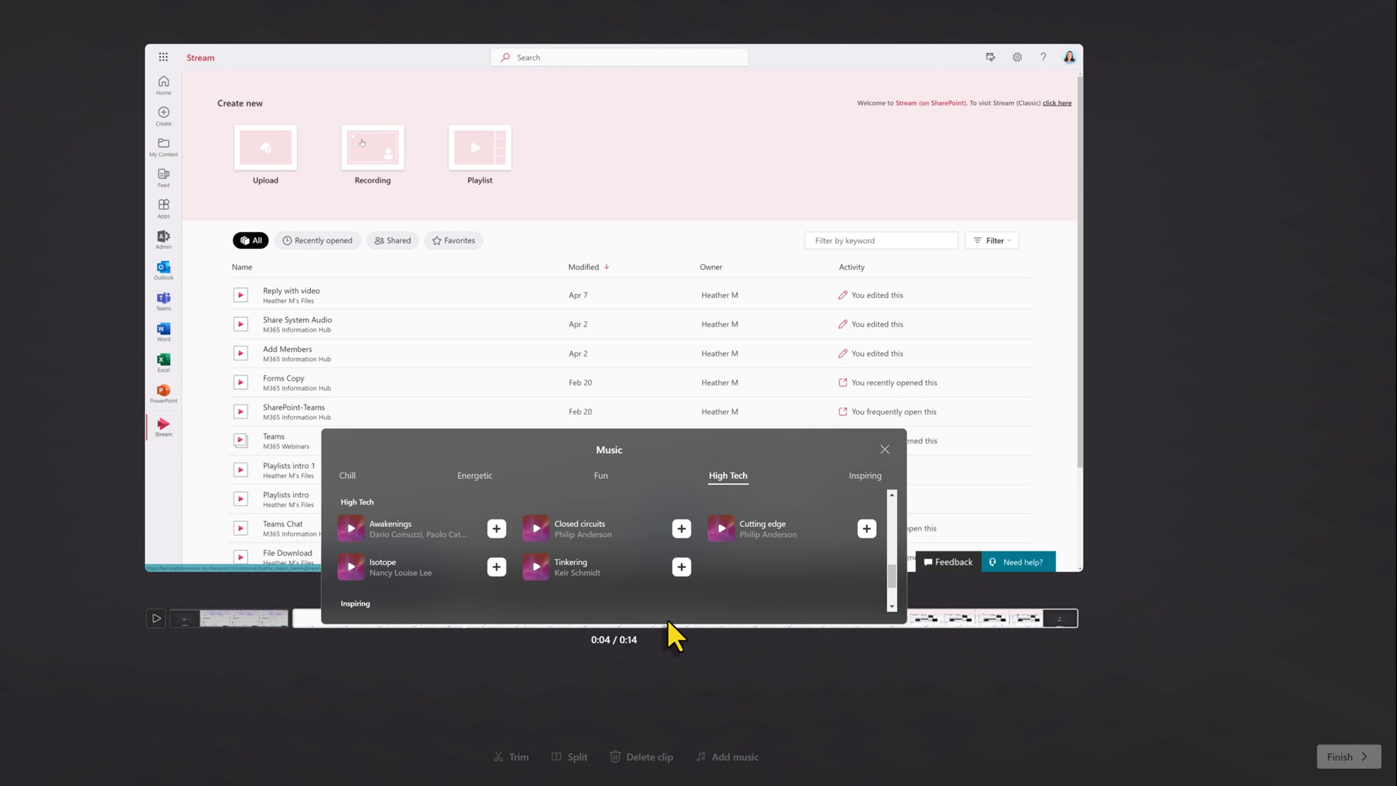
left_click(681, 567)
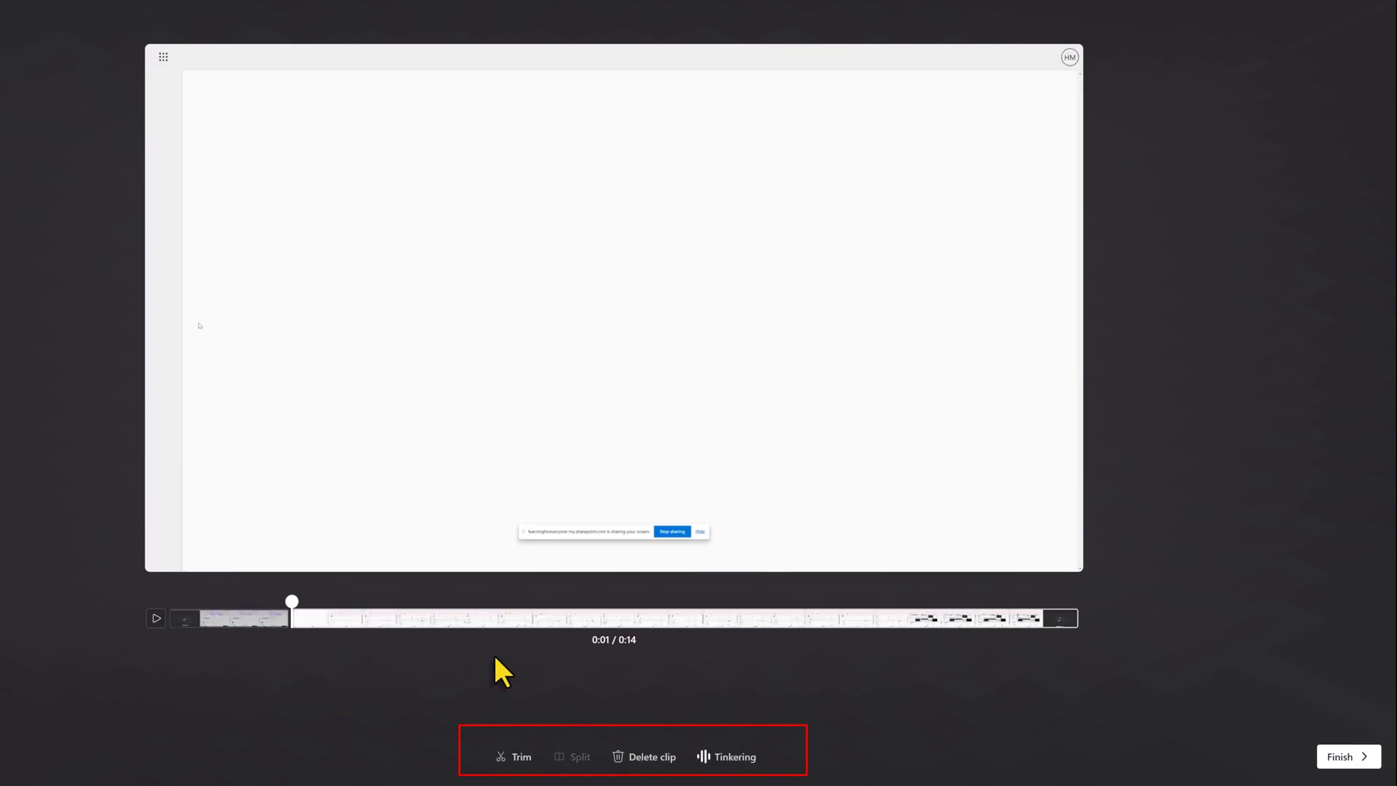
left_click(156, 620)
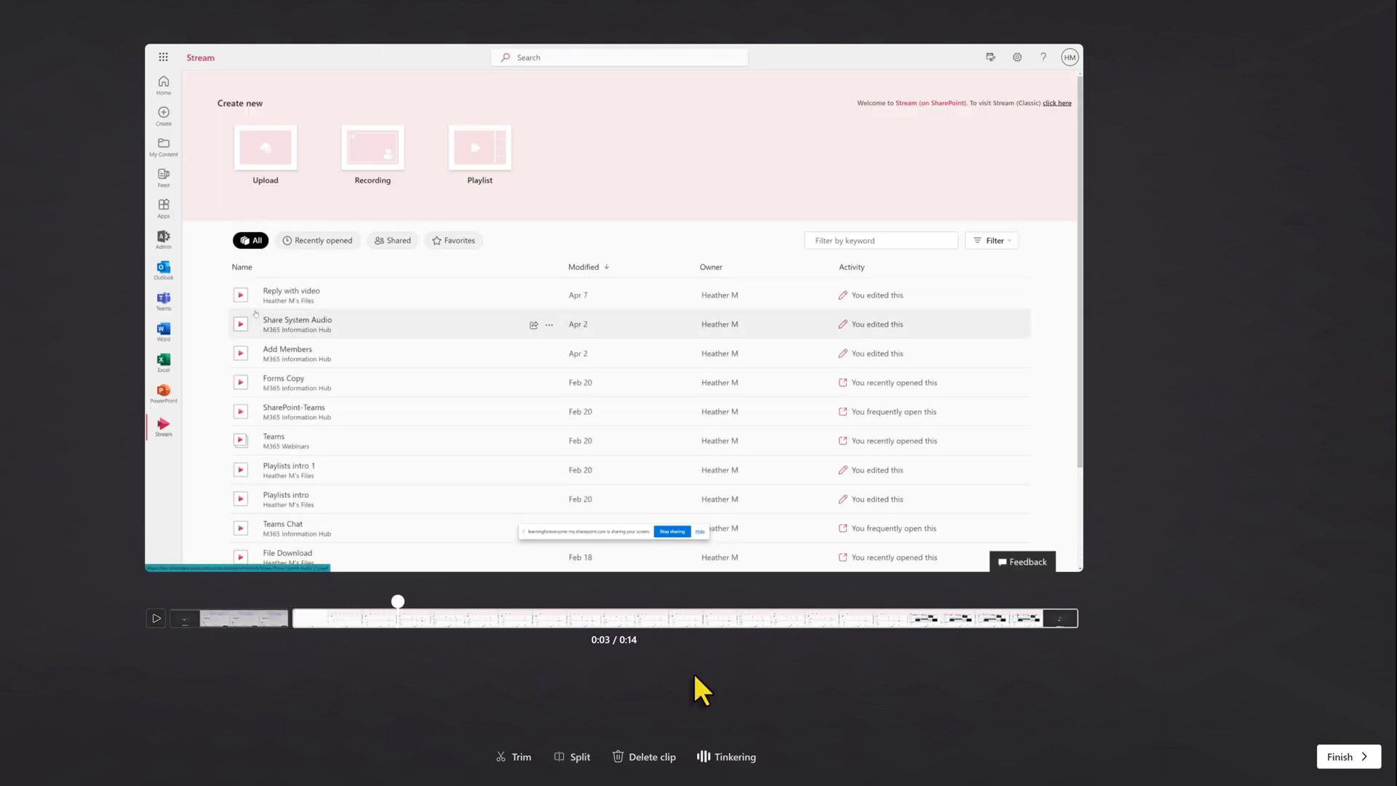
Step: Lower the Tinkering track's volume, then remove the track
left_click(737, 761)
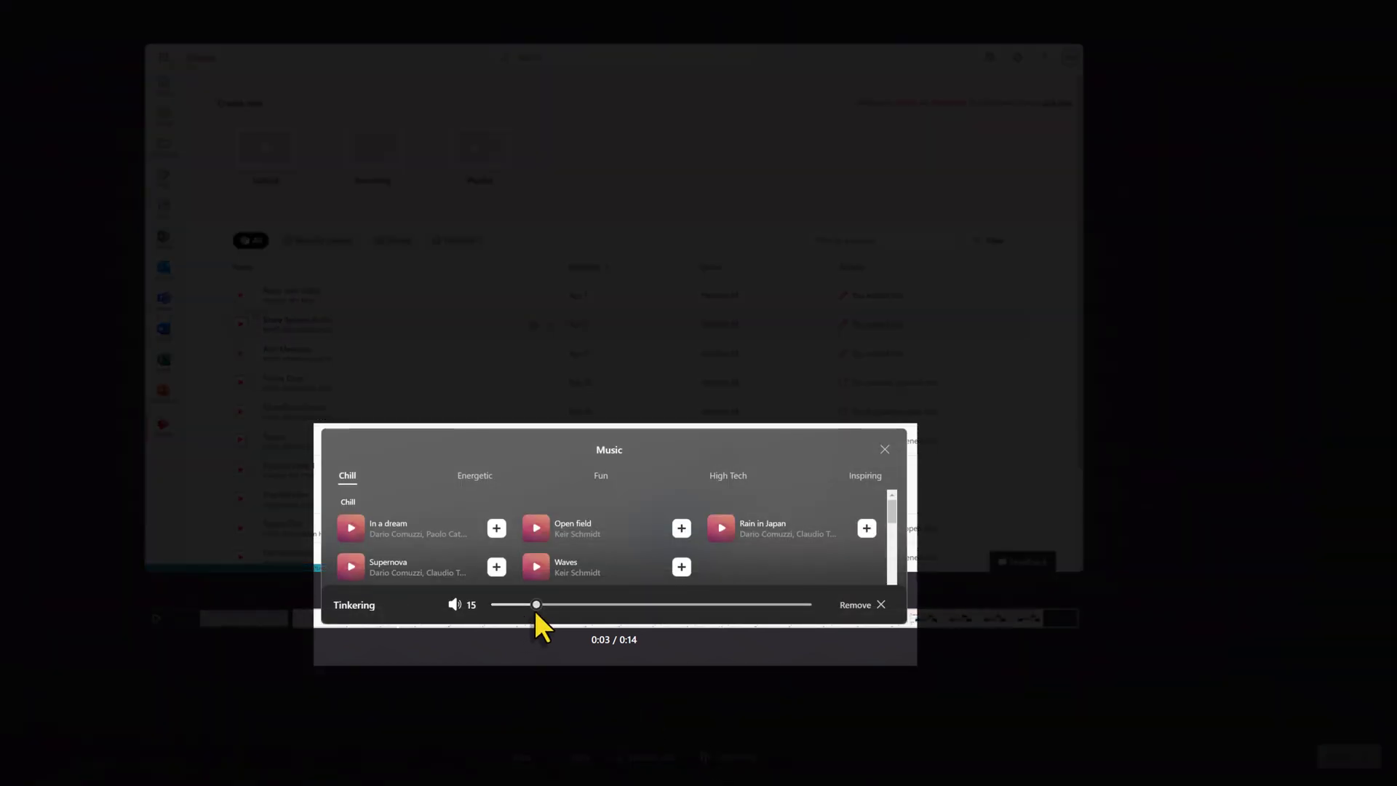
mouse_move(537, 605)
left_mouse_down()
mouse_move(624, 605)
mouse_move(524, 604)
left_mouse_up()
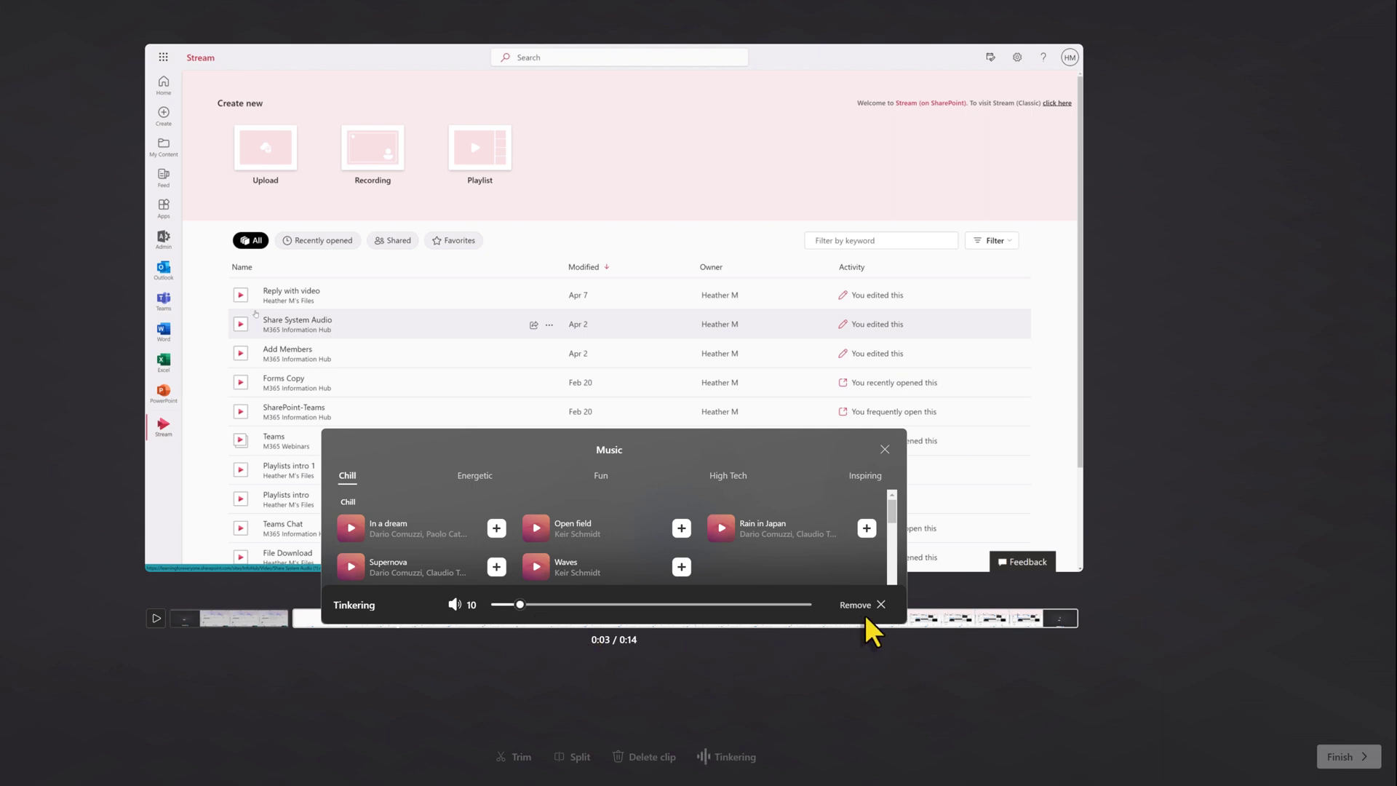
left_click(881, 604)
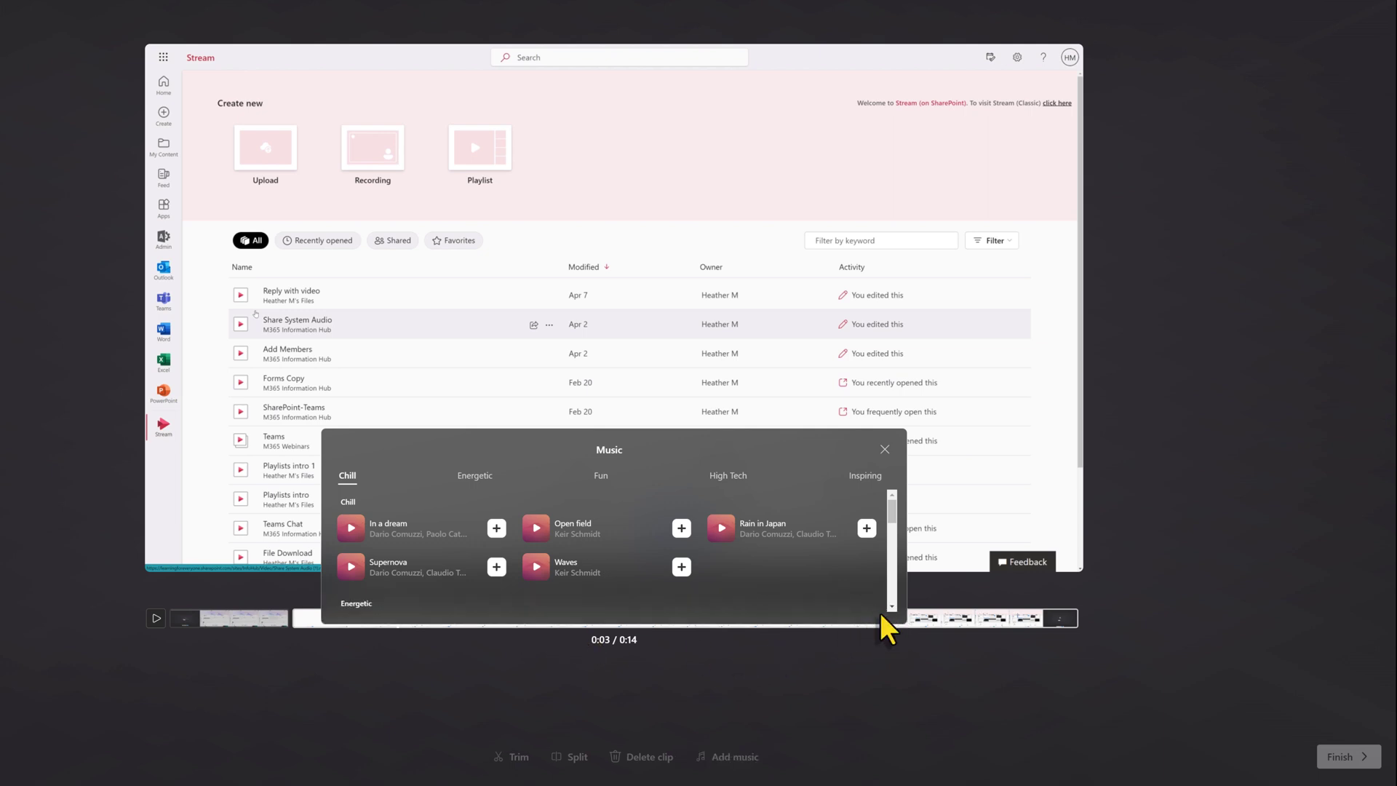
Step: Close the Music panel and finish editing so the video processes as Recording-20230604_193611
left_click(885, 449)
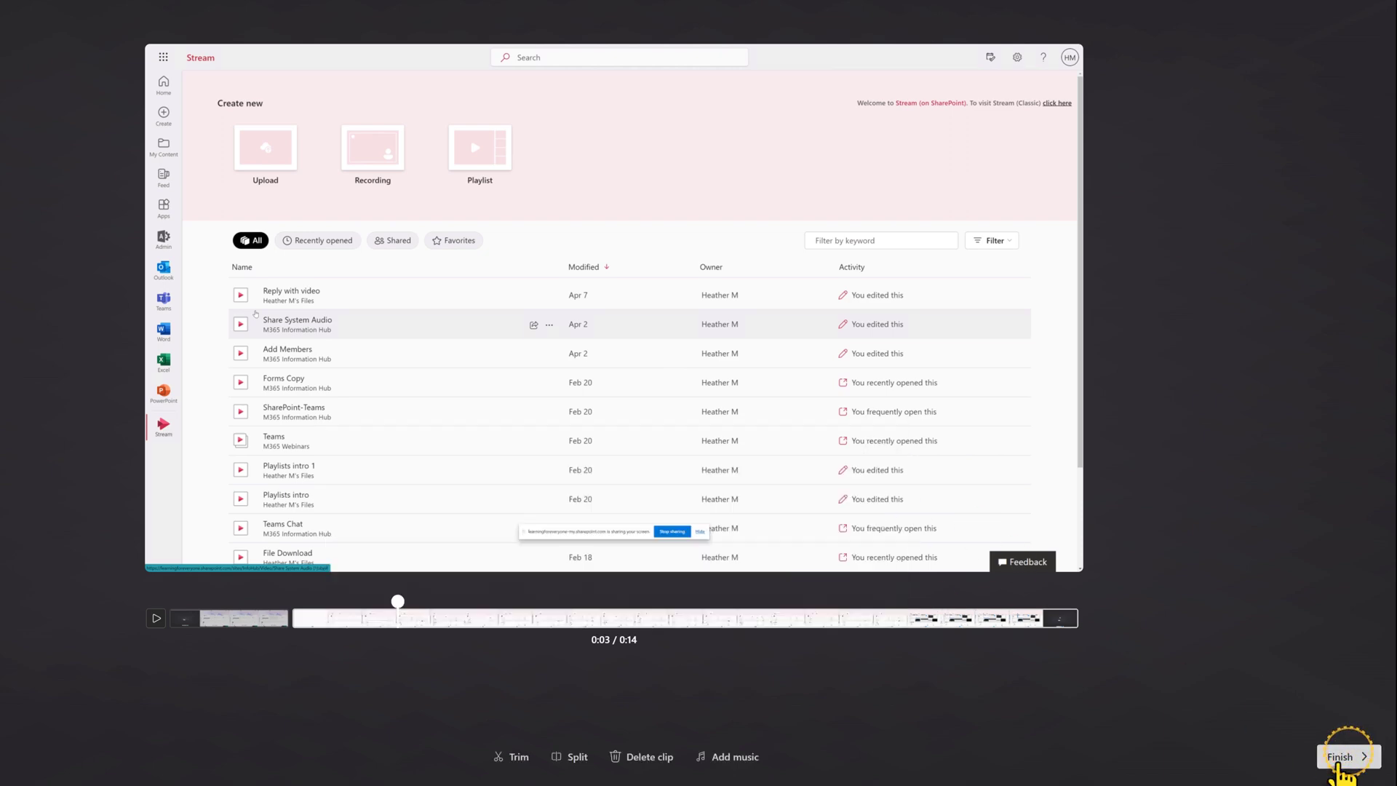
left_click(1339, 760)
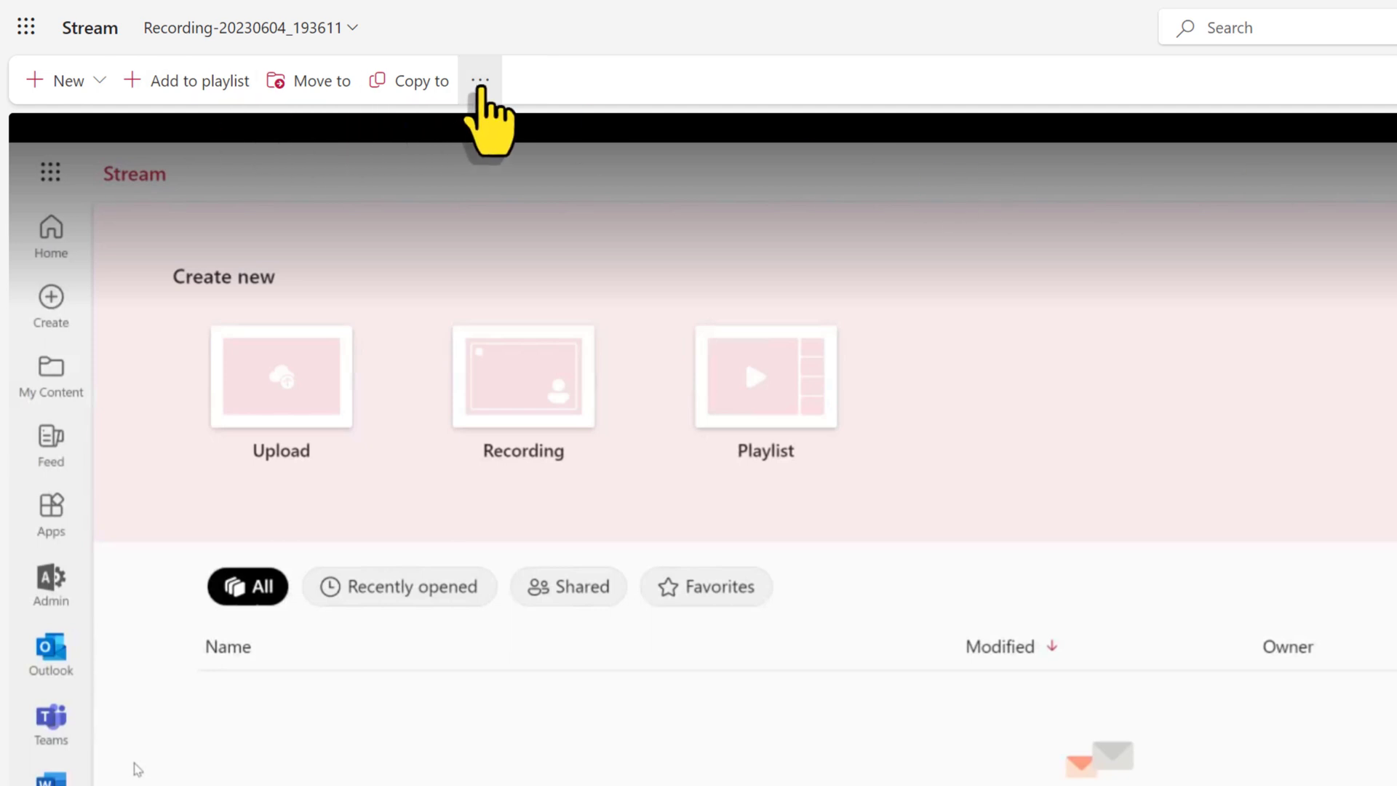
Step: Download the video and save it as Recording-20230604_193611.webm
left_click(481, 82)
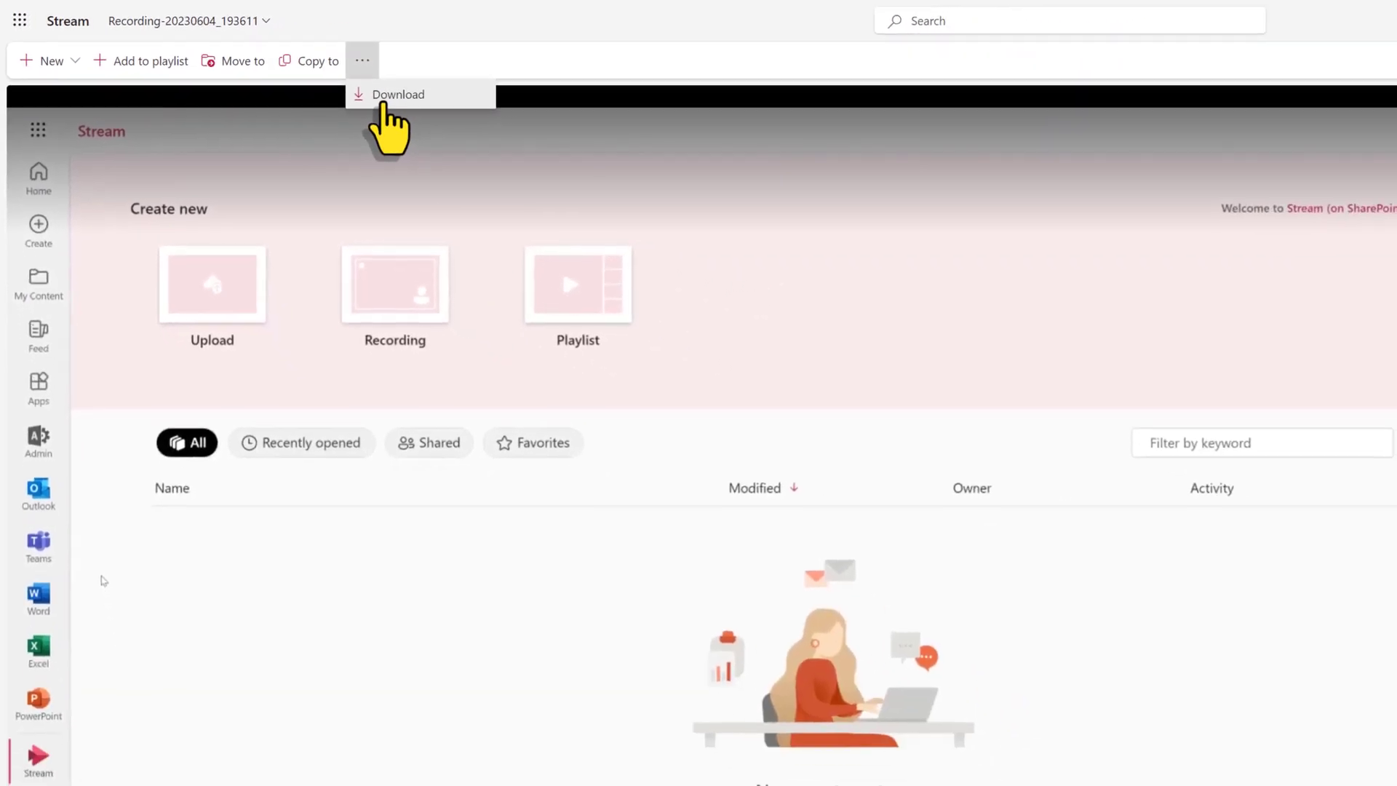
left_click(524, 124)
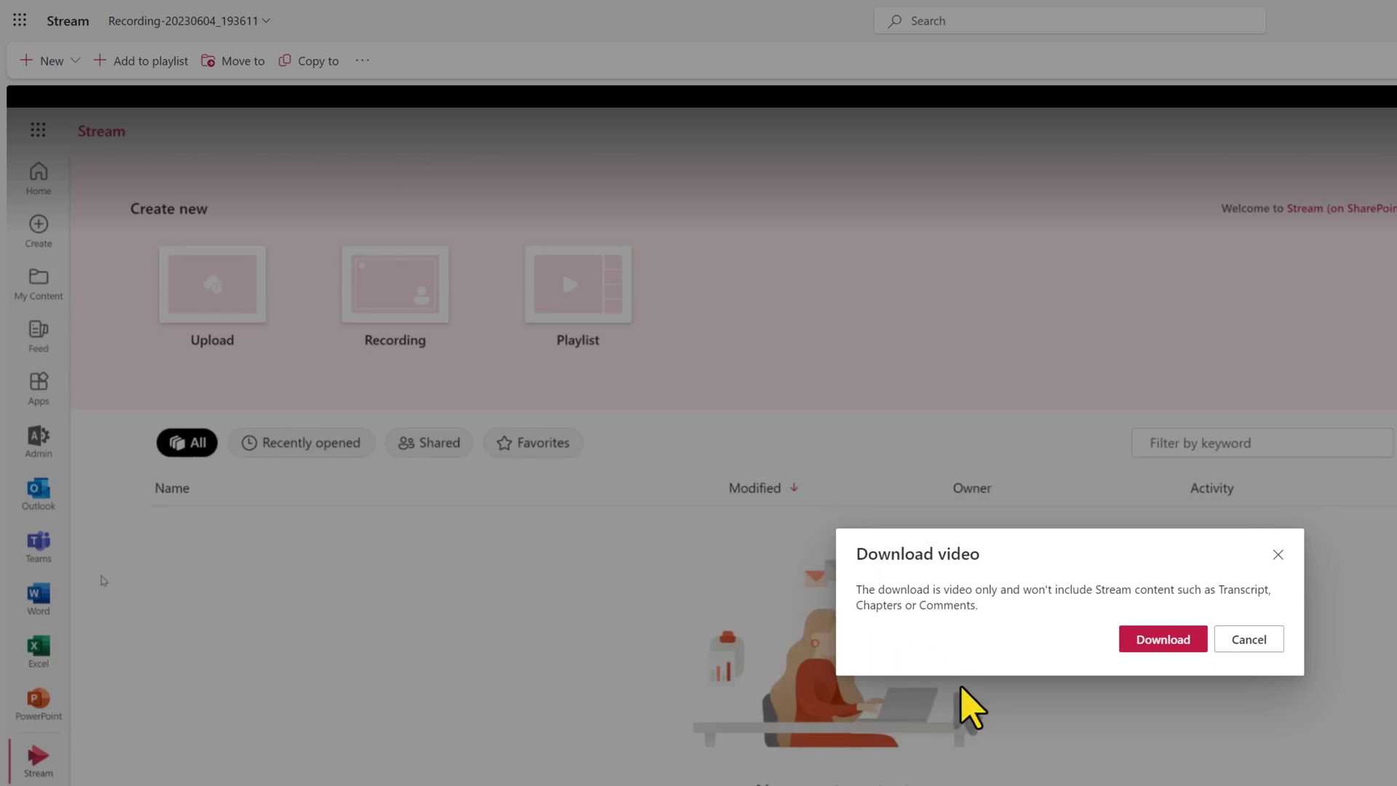
left_click(1157, 644)
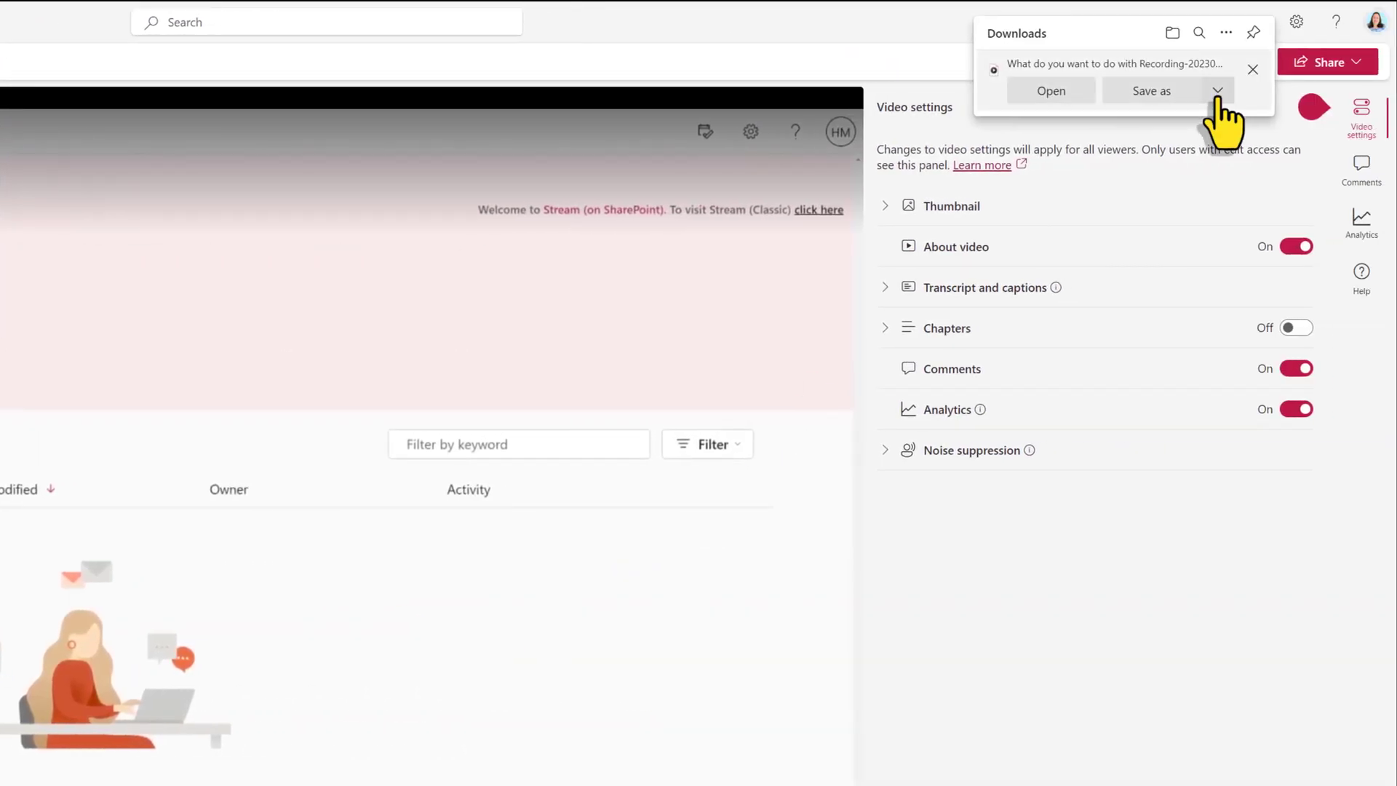
left_click(1218, 90)
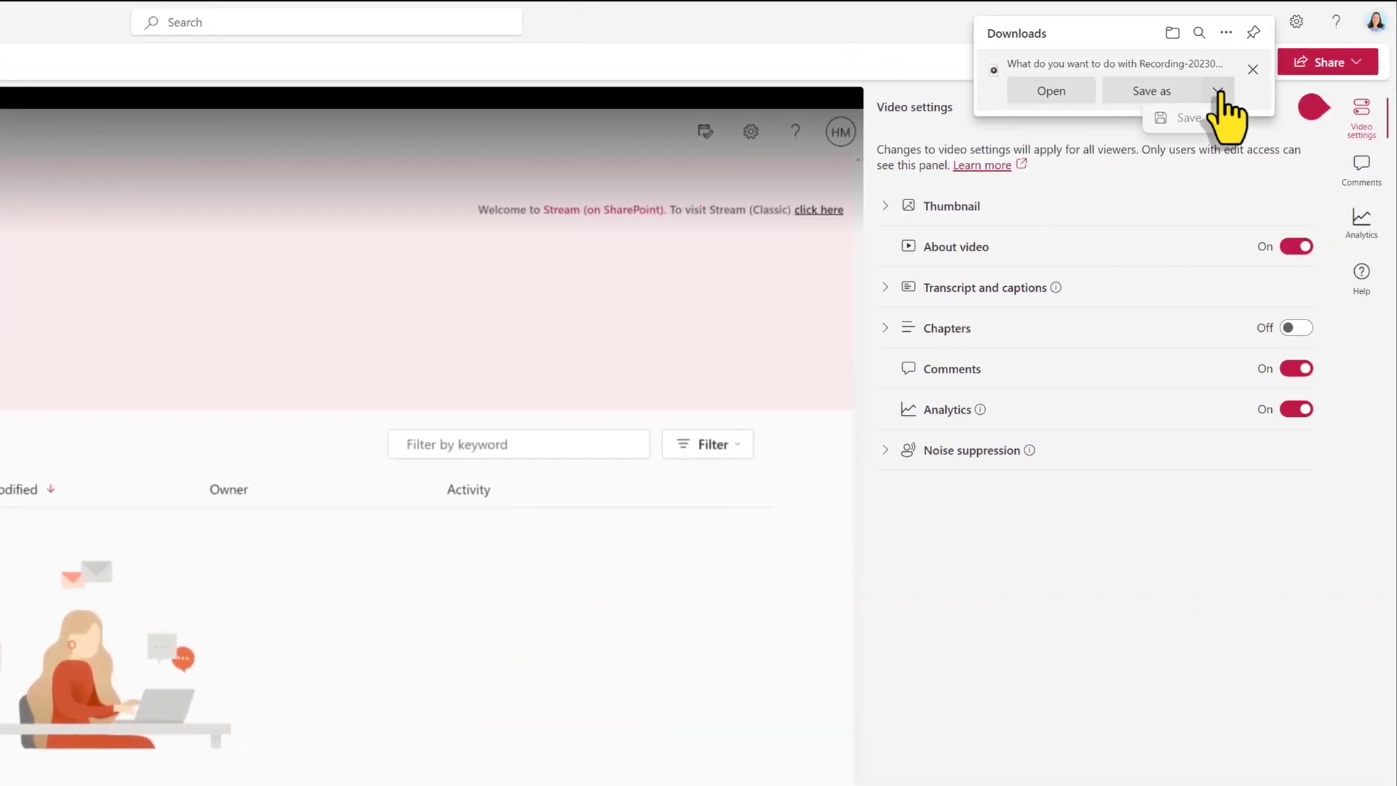
left_click(1193, 119)
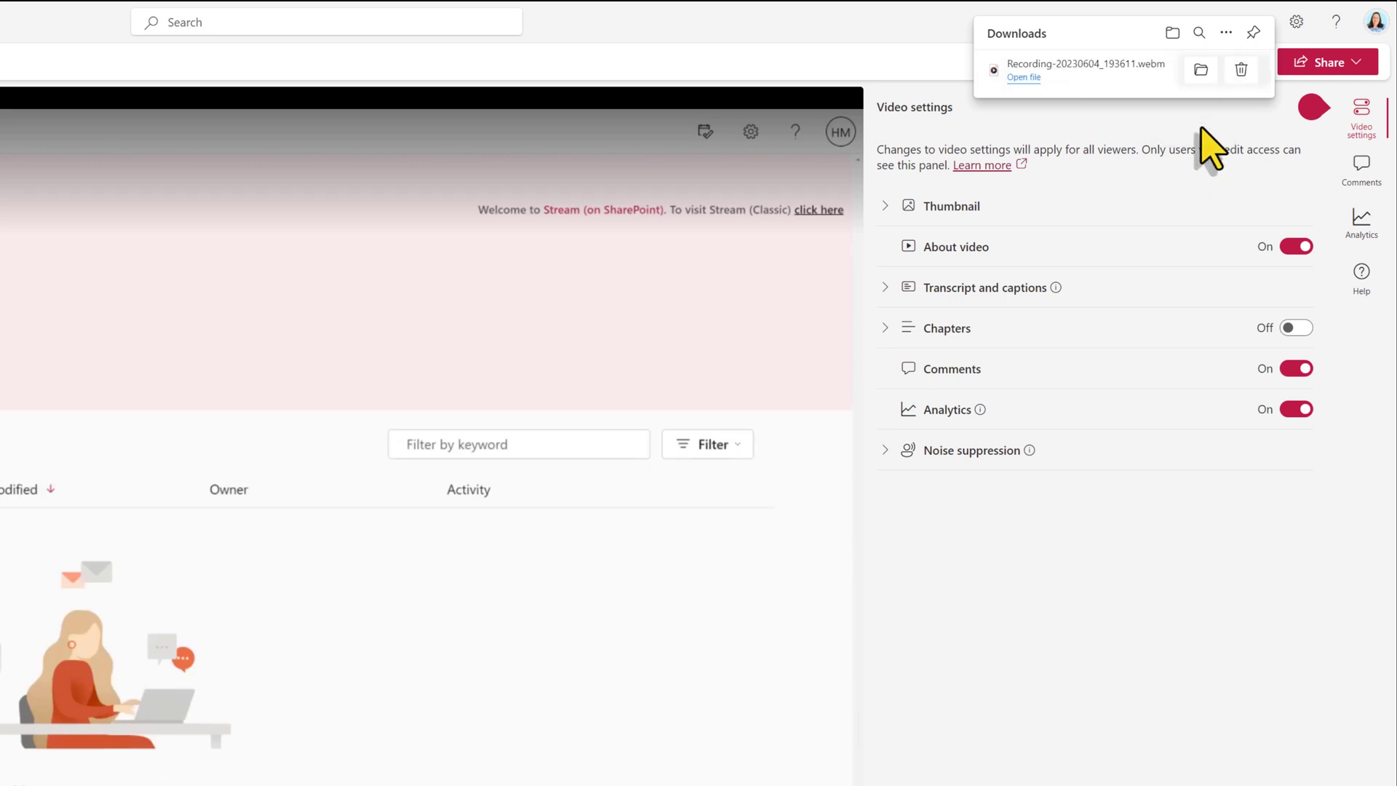